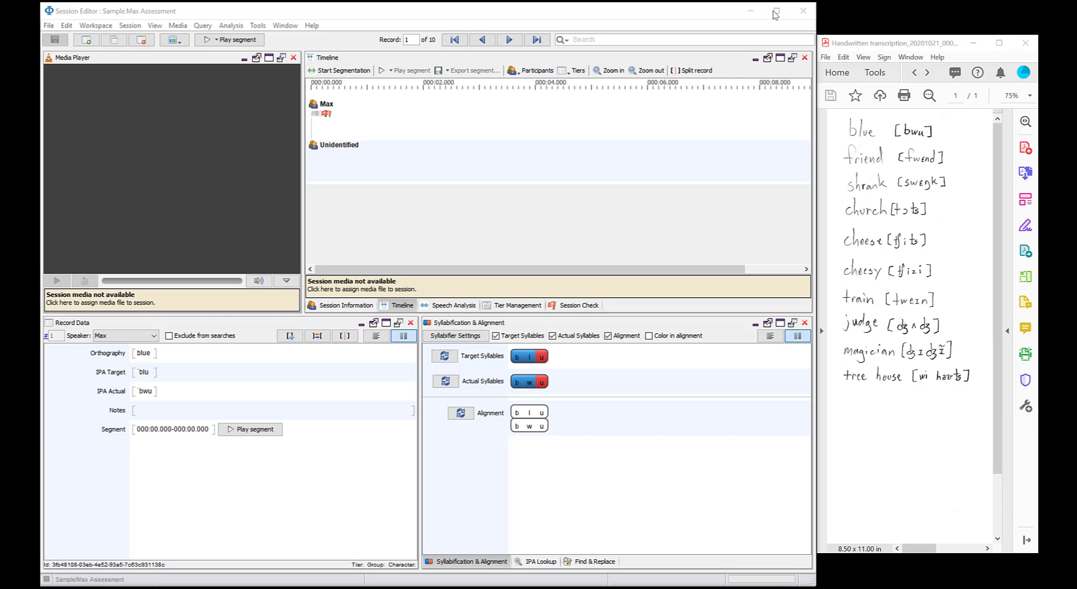
# Minimize the session editor and the spreadsheet, then open CSV import from Phon's Project Manager with the file encoding set to UTF-8
pyautogui.click(752, 11)
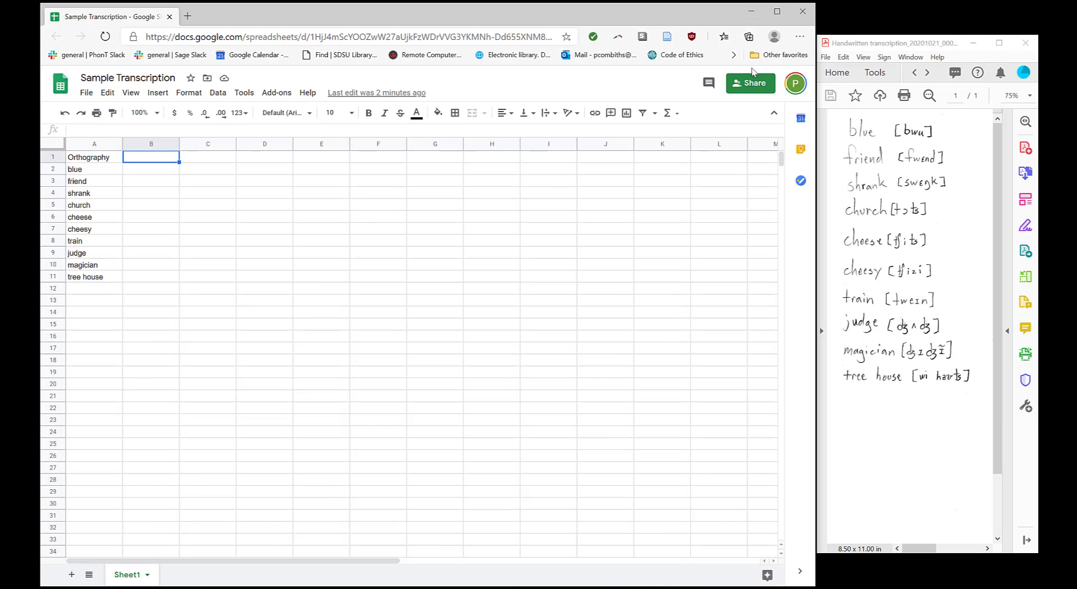
pyautogui.click(751, 11)
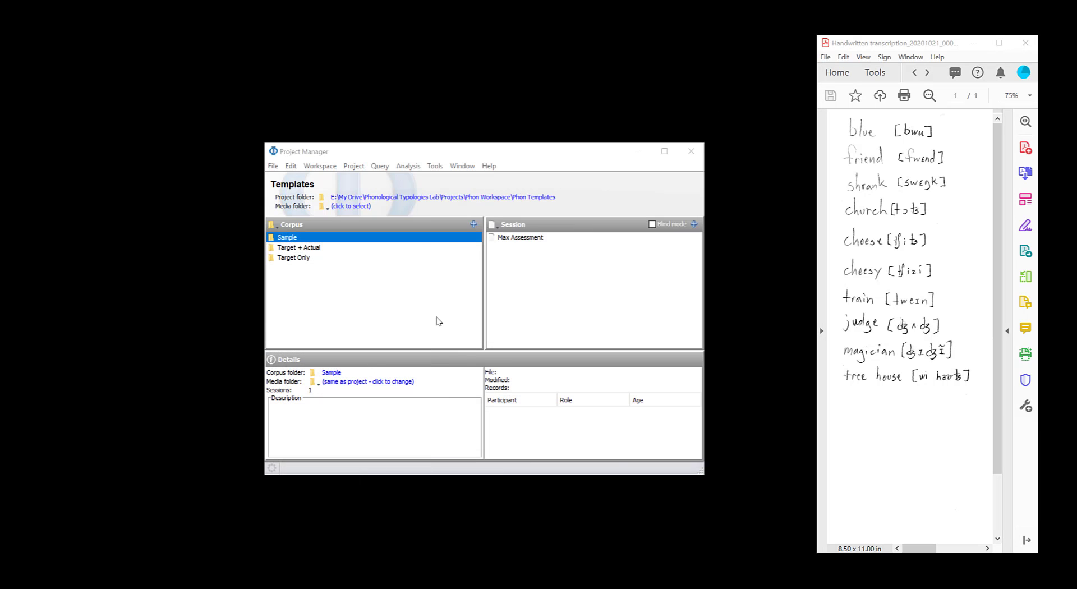
pyautogui.click(440, 166)
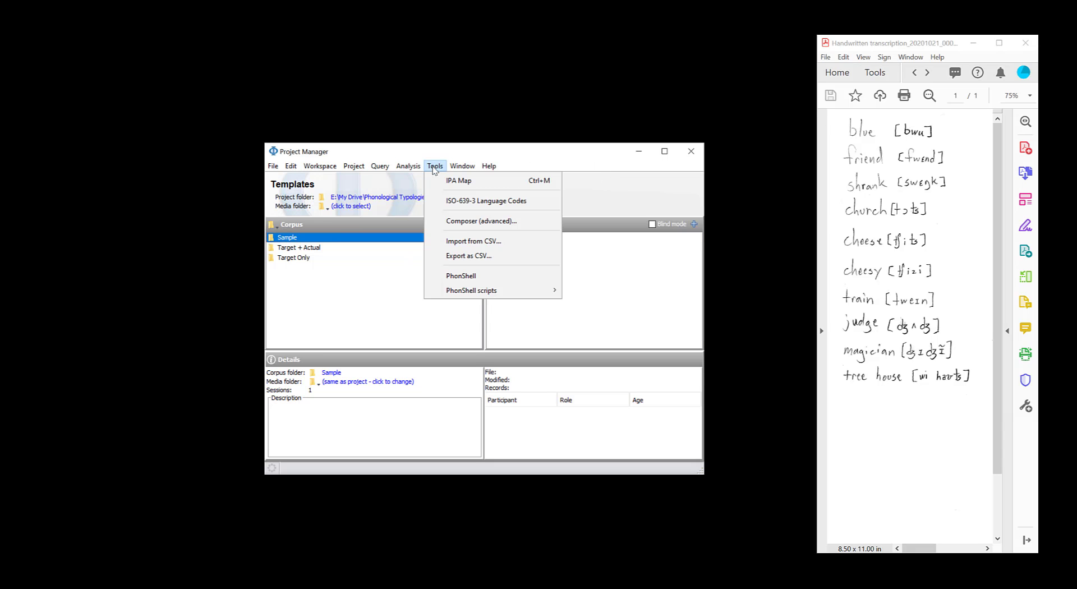
pyautogui.click(464, 243)
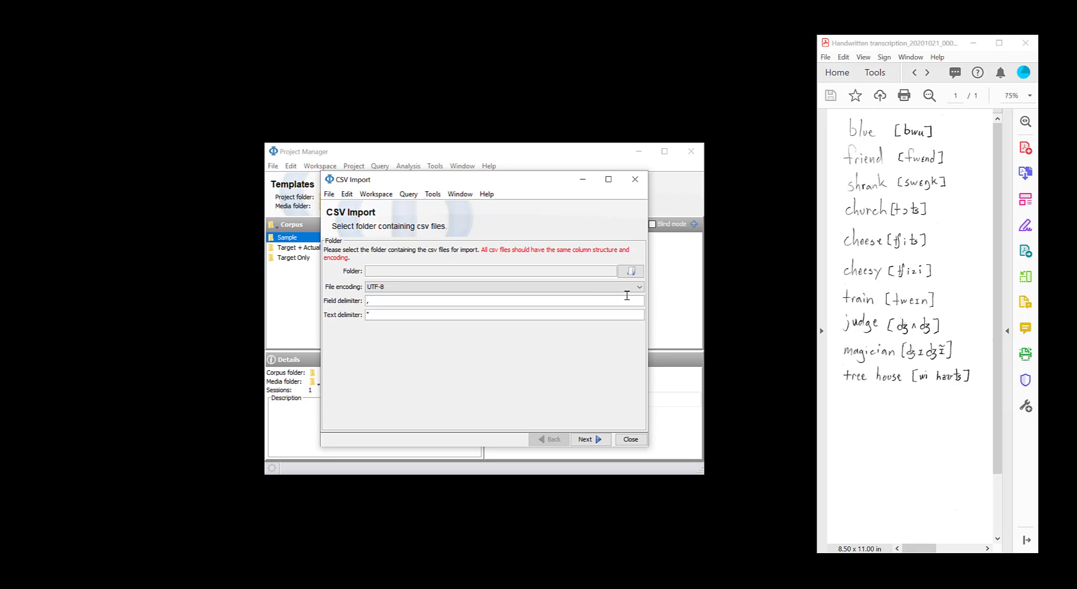
pyautogui.click(393, 287)
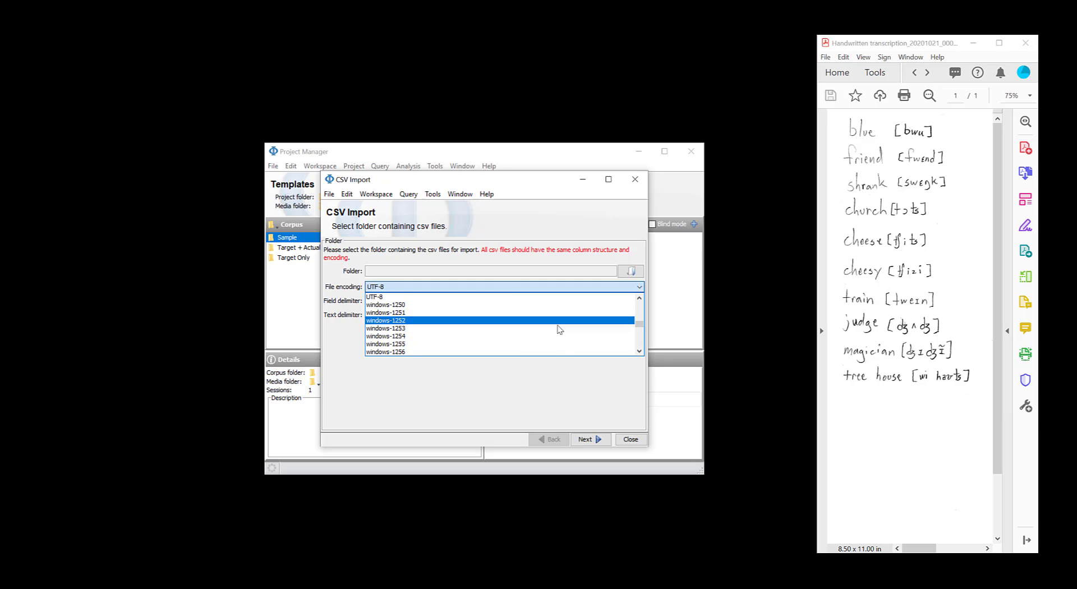
pyautogui.click(422, 300)
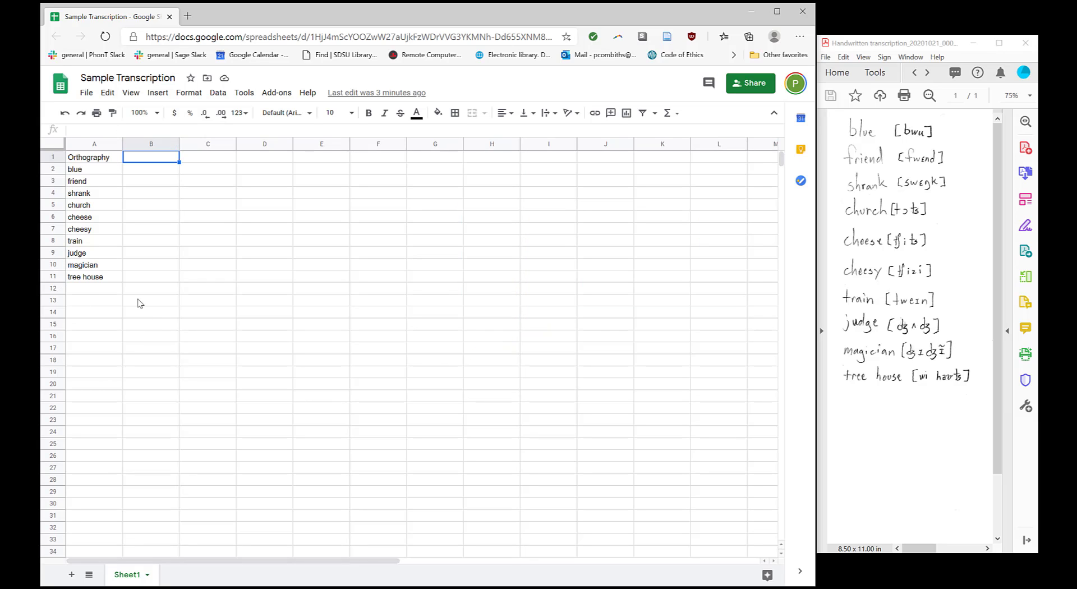
# In the Sample Transcription spreadsheet, add the column headings IPA Target in B1 and IPA Actual in C1
pyautogui.click(115, 159)
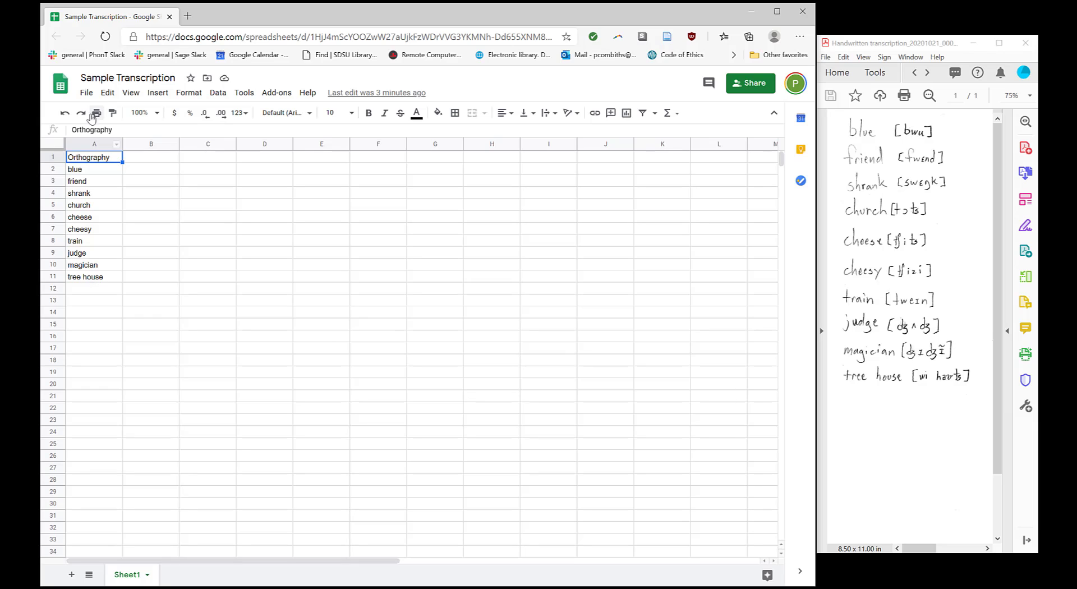
pyautogui.click(94, 170)
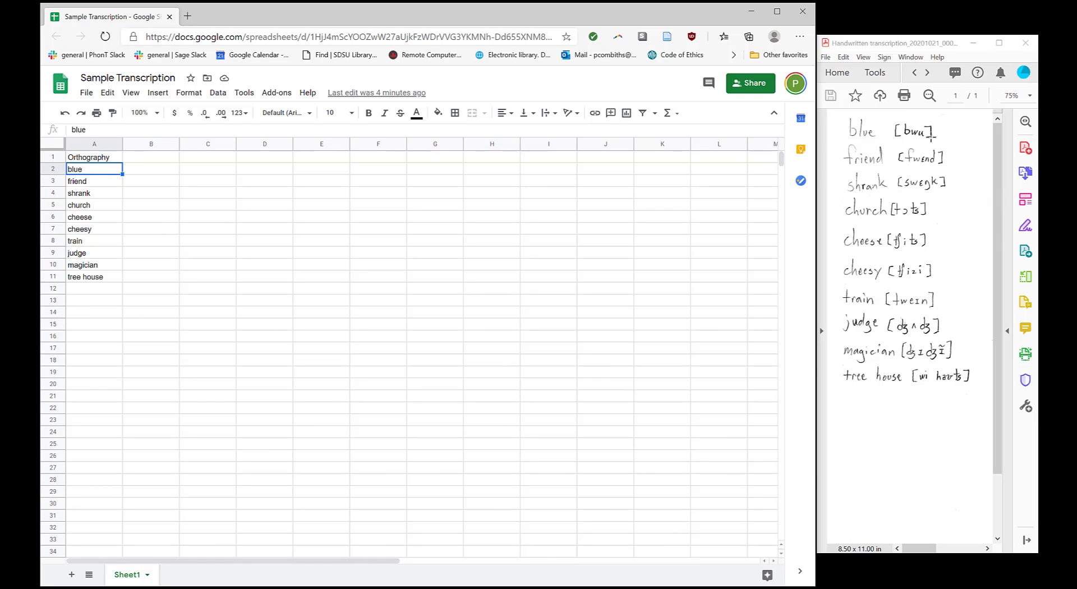
pyautogui.click(172, 156)
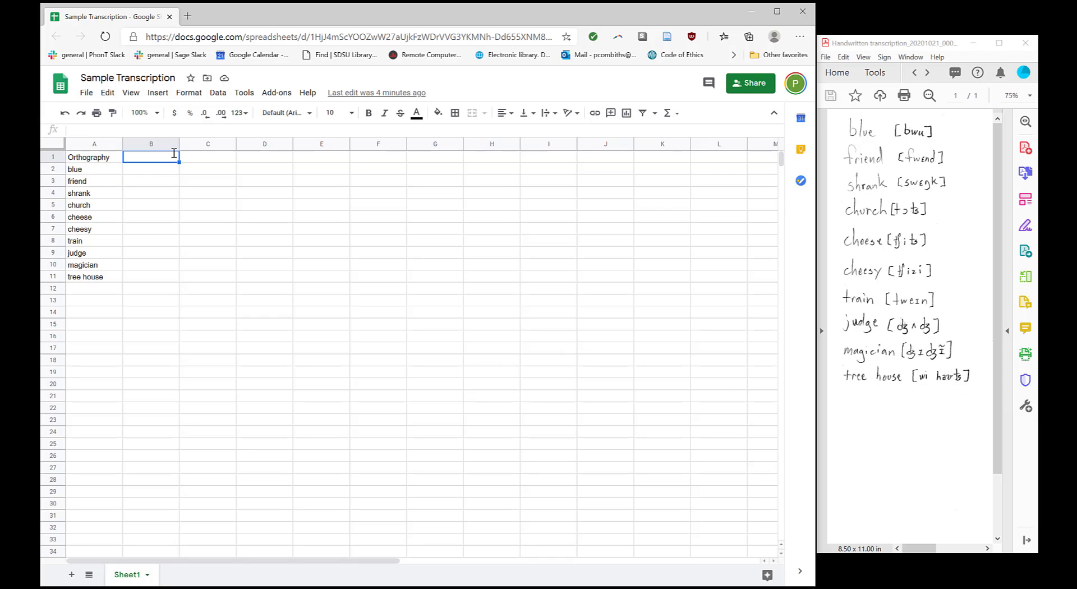
pyautogui.write('IPA Target')
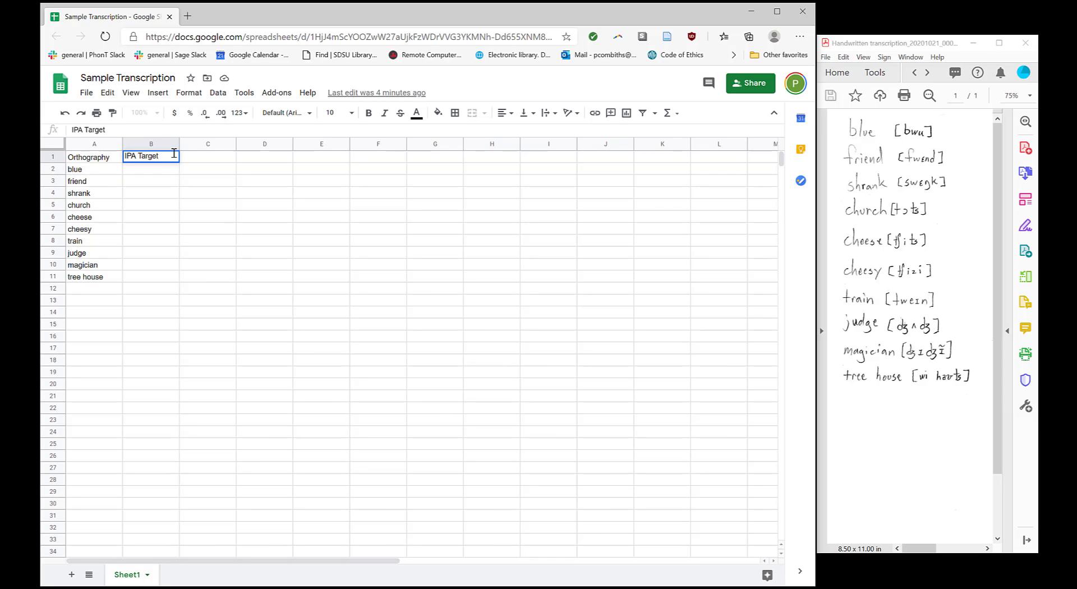
pyautogui.press('Tab')
pyautogui.write('IPa')
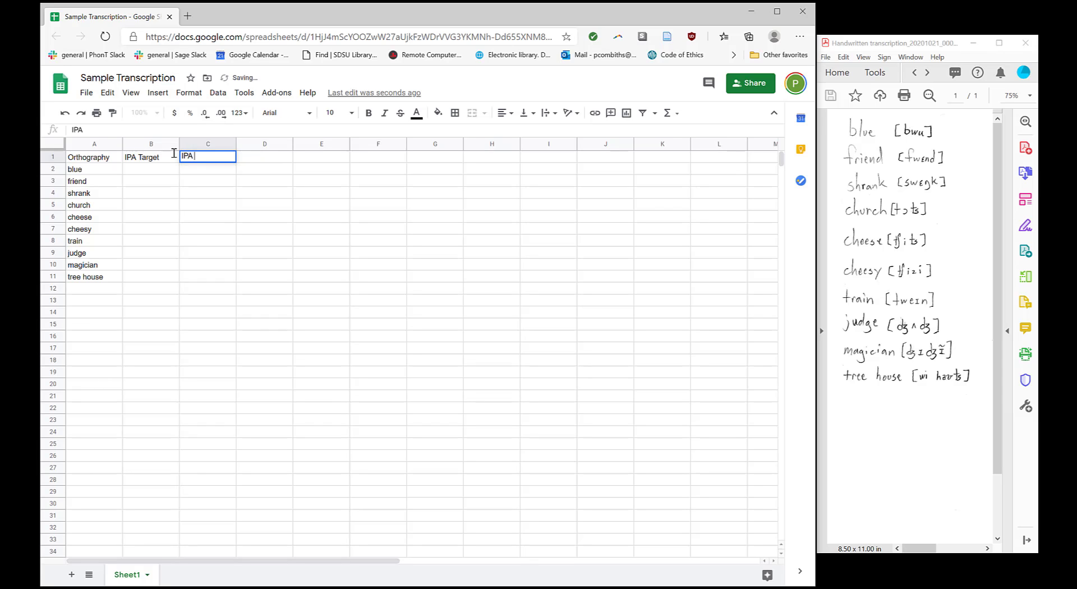
pyautogui.write(' Actual')
pyautogui.press('Tab')
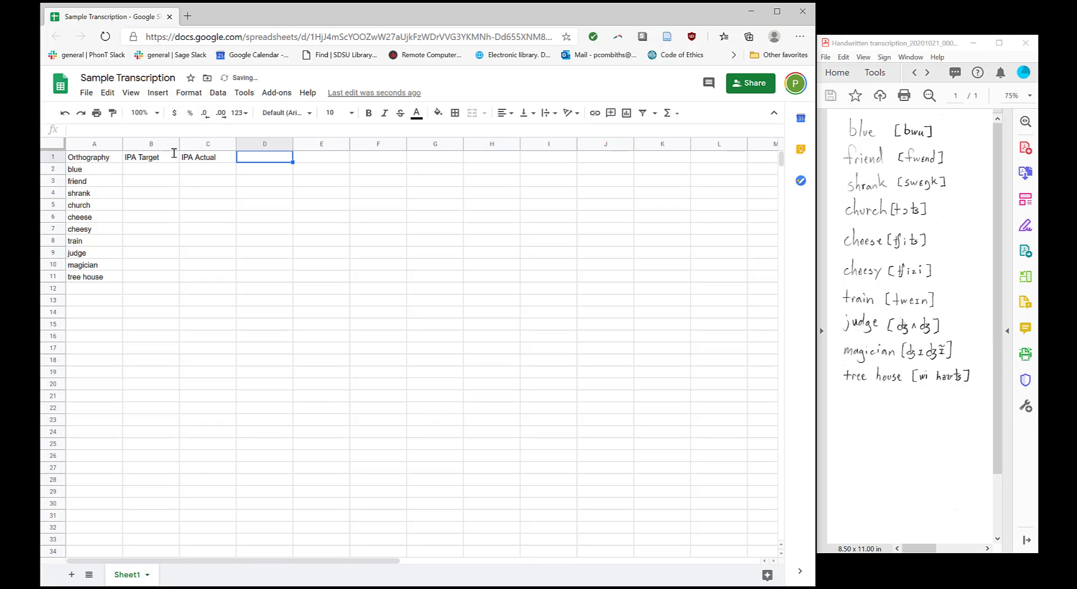
# Add the column headings Notes in D1 and Speaker:Name in E1
pyautogui.write('Notes')
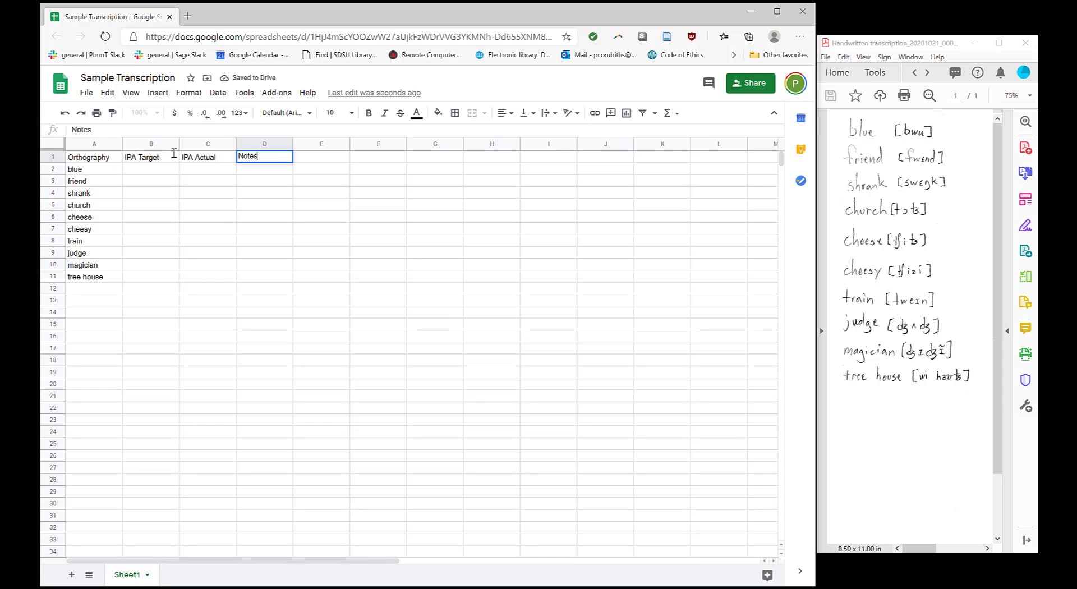
pyautogui.press('Tab')
pyautogui.write('Name')
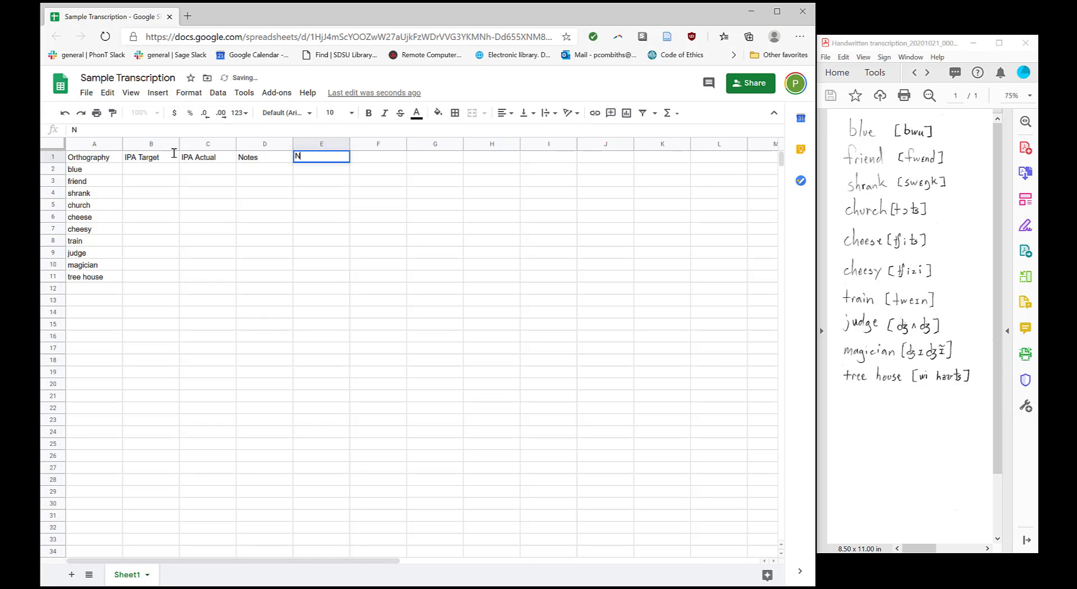
pyautogui.press('BackSpace')
pyautogui.press('BackSpace')
pyautogui.press('BackSpace')
pyautogui.press('BackSpace')
pyautogui.write('Speaker:n')
pyautogui.press('BackSpace')
pyautogui.write('Name')
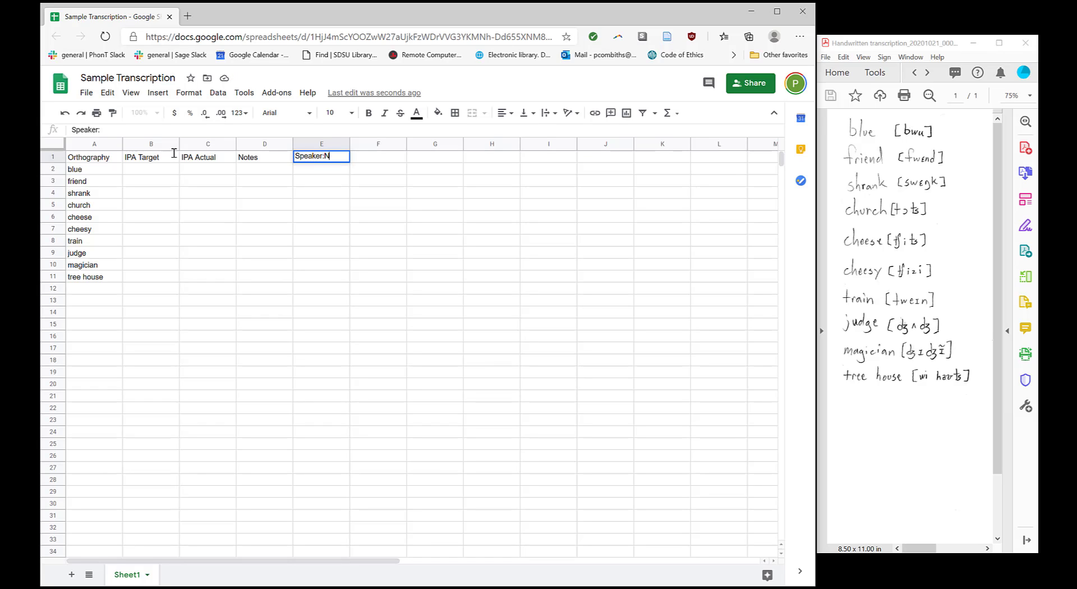
# Enter Child as the speaker in E2 and copy it down through E11 for every word
pyautogui.click(343, 169)
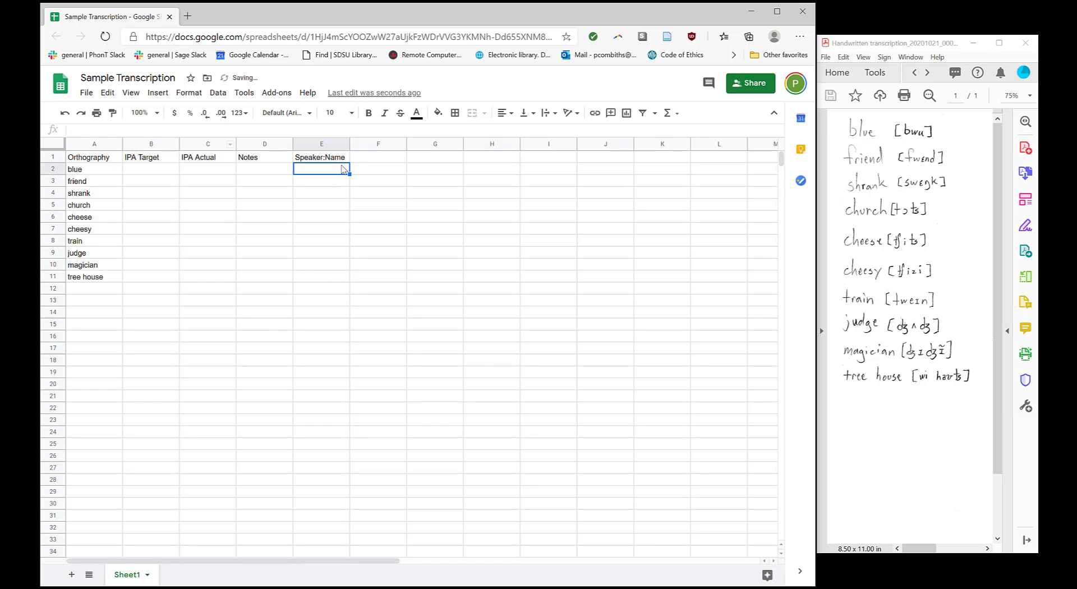
pyautogui.write('Child')
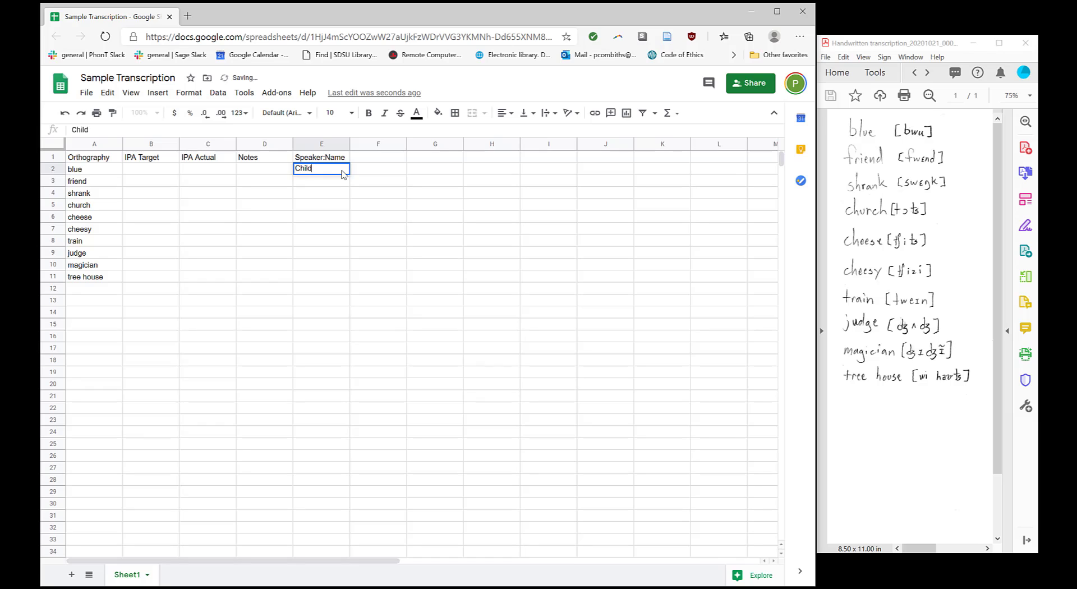
pyautogui.press('Tab')
pyautogui.click(344, 170)
pyautogui.hotkey('ctrl', 'c')
pyautogui.press('Down')
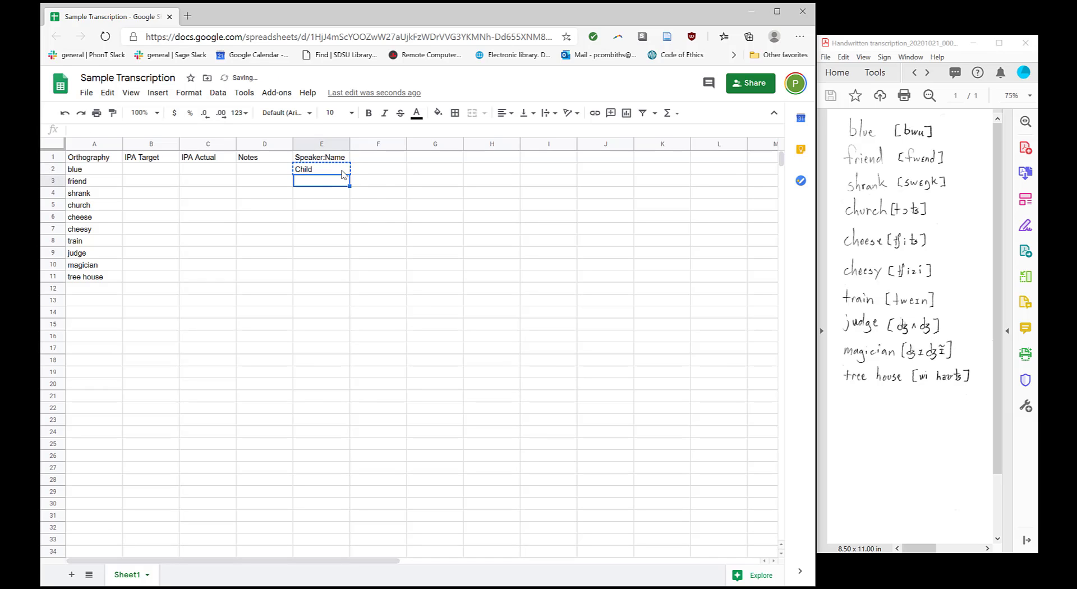
pyautogui.hotkey('ctrl', 'v')
pyautogui.press('Down')
pyautogui.hotkey('ctrl', 'v')
pyautogui.press('Down')
pyautogui.hotkey('ctrl', 'v')
pyautogui.press('Down')
pyautogui.hotkey('ctrl', 'v')
pyautogui.press('Down')
pyautogui.hotkey('ctrl', 'v')
pyautogui.press('Down')
pyautogui.hotkey('ctrl', 'v')
pyautogui.press('Down')
pyautogui.hotkey('ctrl', 'v')
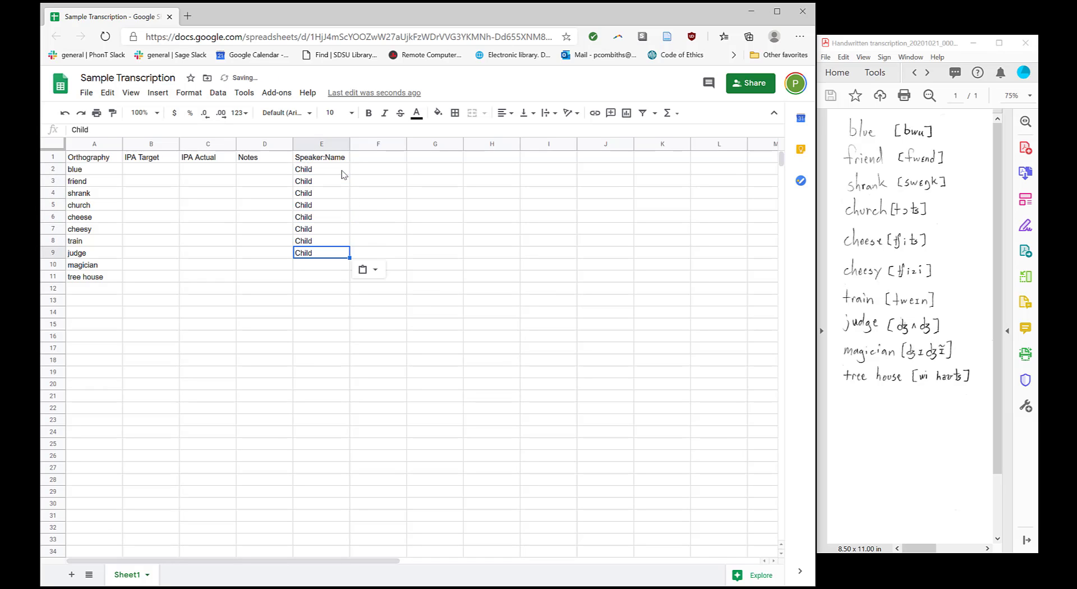
pyautogui.press('Down')
pyautogui.hotkey('ctrl', 'v')
pyautogui.press('Down')
pyautogui.hotkey('ctrl', 'v')
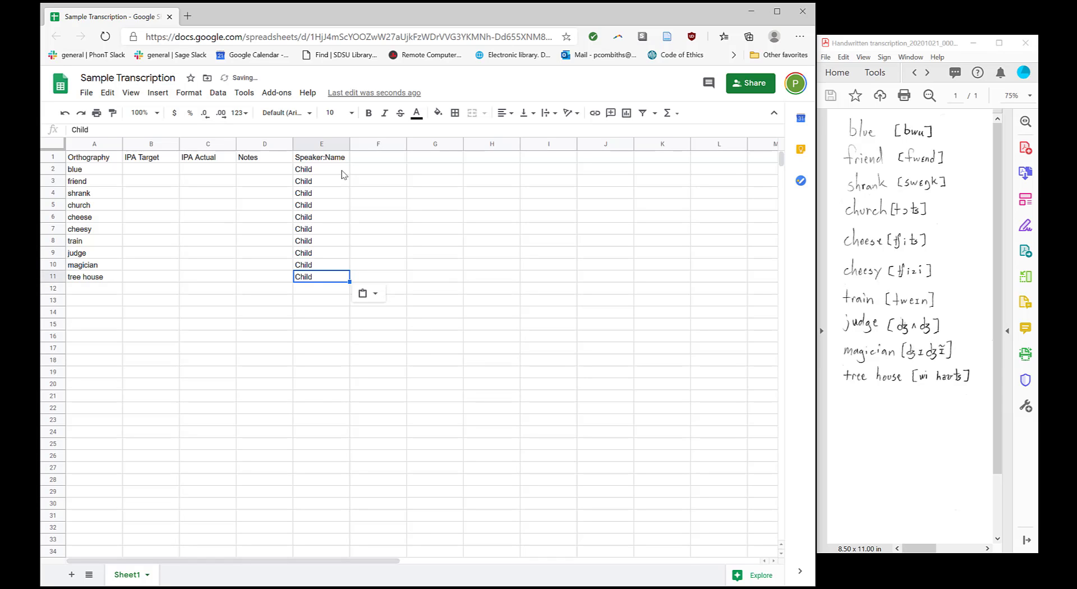
# Add the column heading Segment in F1
pyautogui.click(383, 160)
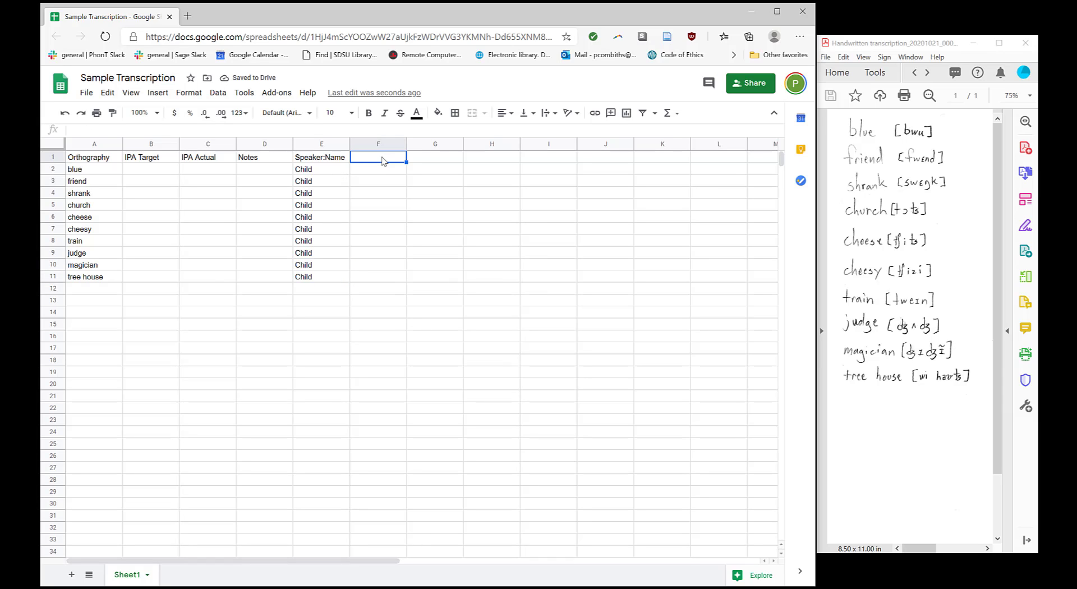
pyautogui.write('Segment')
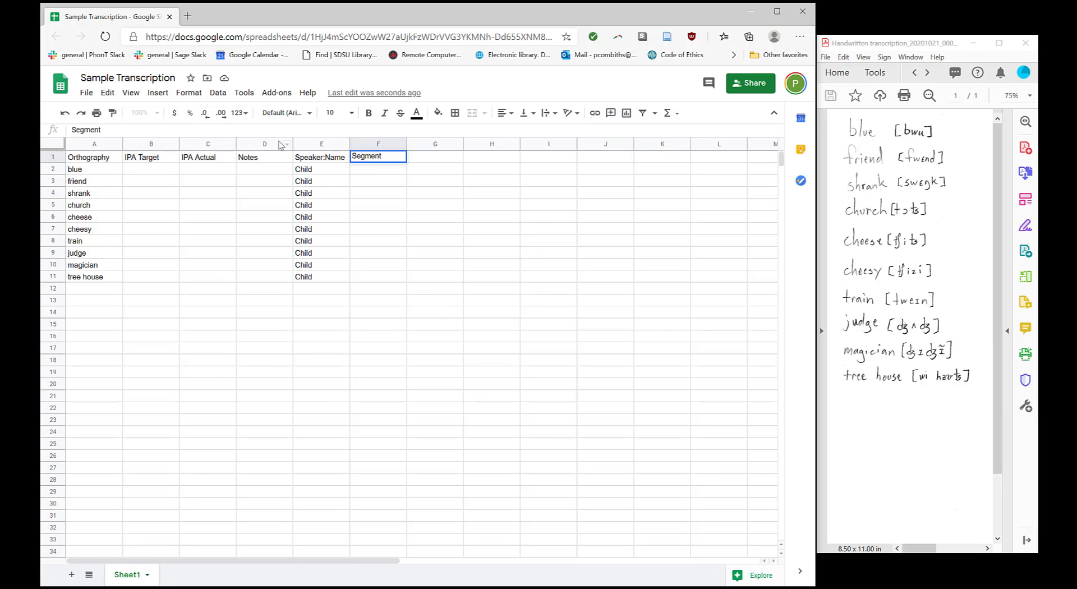
# Clear the contents of columns B through F, leaving only the Orthography column
pyautogui.moveTo(283, 144); pyautogui.dragTo(378, 144)
pyautogui.press('Delete')
pyautogui.click(291, 207)
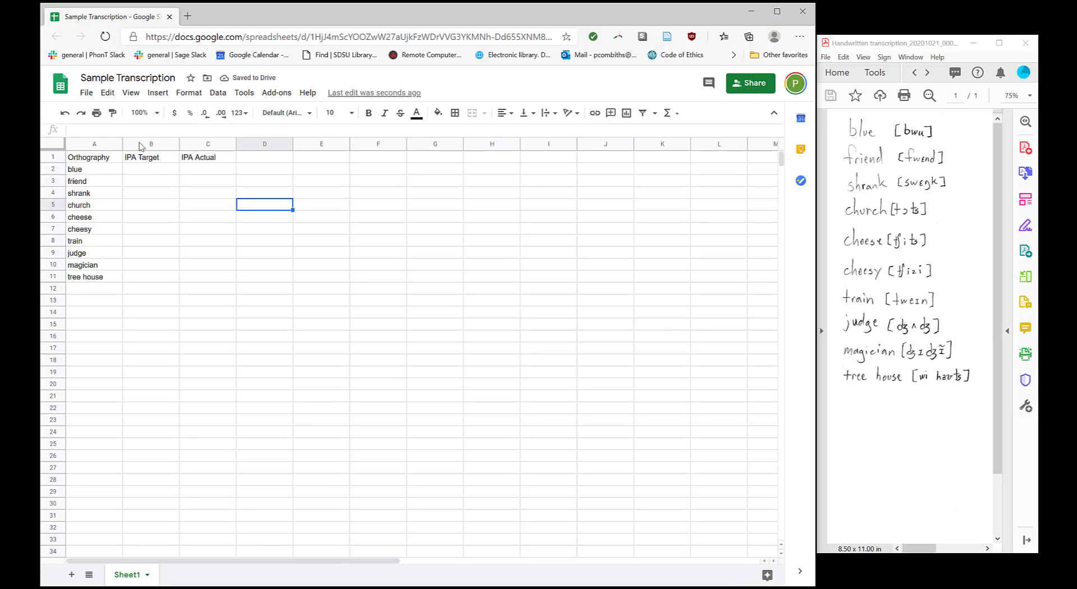
pyautogui.moveTo(151, 145); pyautogui.dragTo(207, 143)
pyautogui.press('Delete')
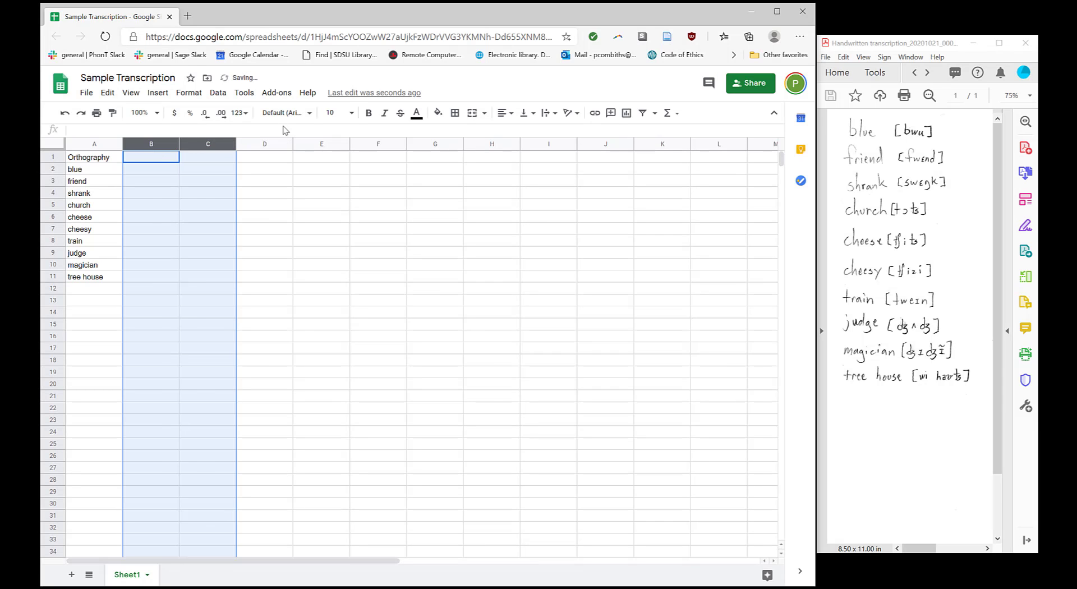
pyautogui.click(268, 201)
pyautogui.click(138, 159)
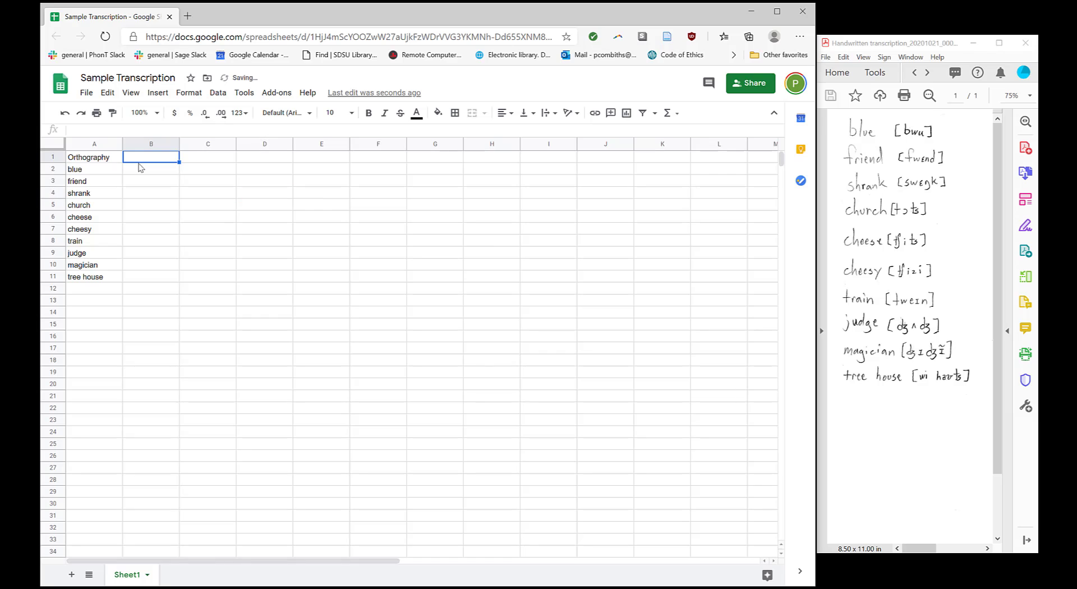
pyautogui.click(154, 275)
pyautogui.click(90, 160)
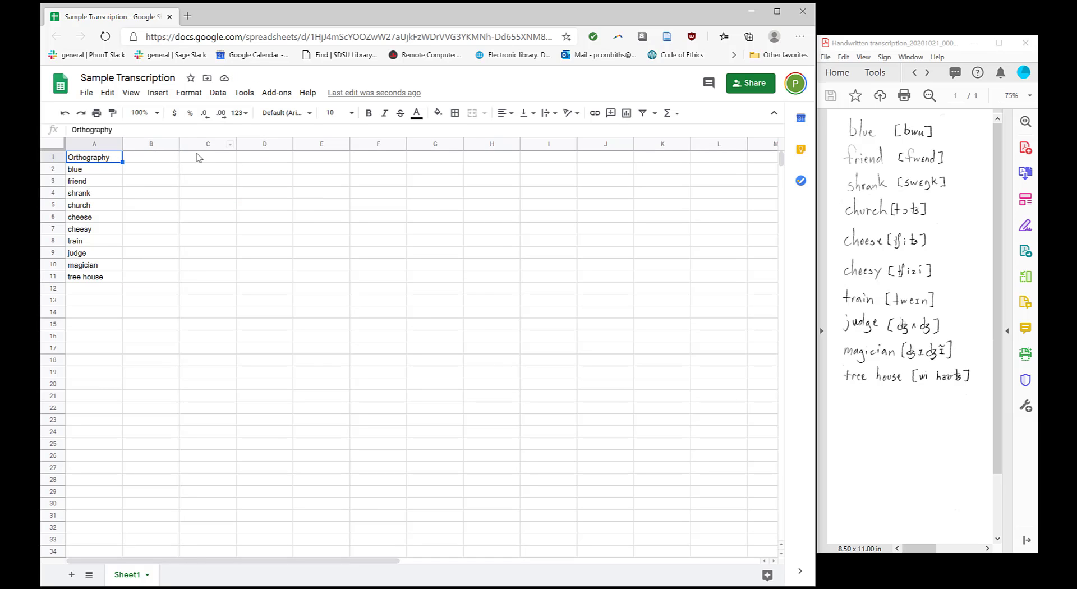
pyautogui.click(158, 185)
# Download the current sheet as comma-separated values and save it to the Desktop under the name Sample Transcription
pyautogui.click(87, 93)
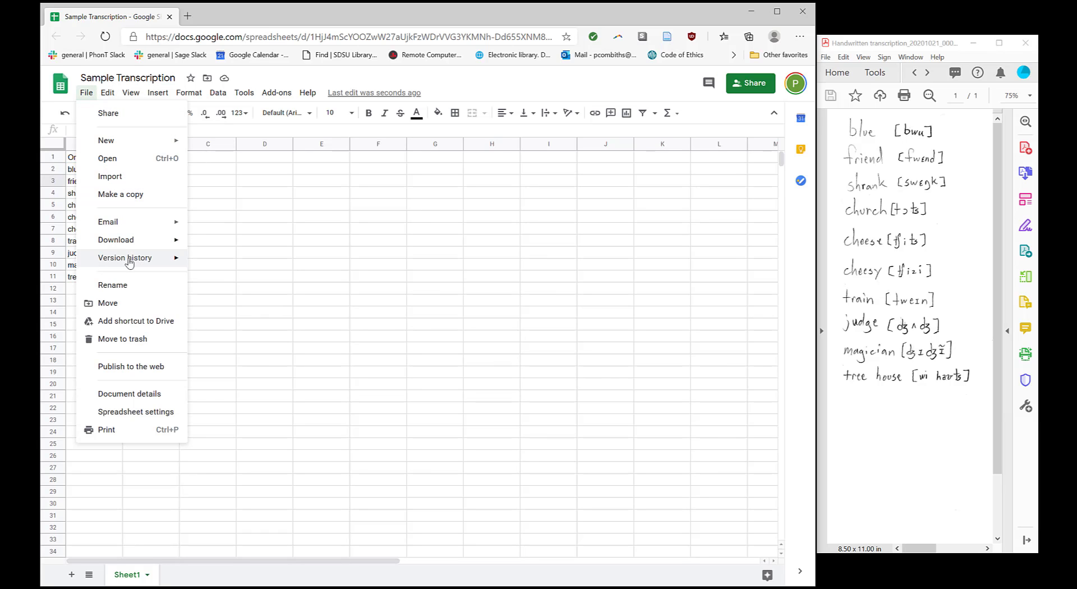
pyautogui.moveTo(133, 242)
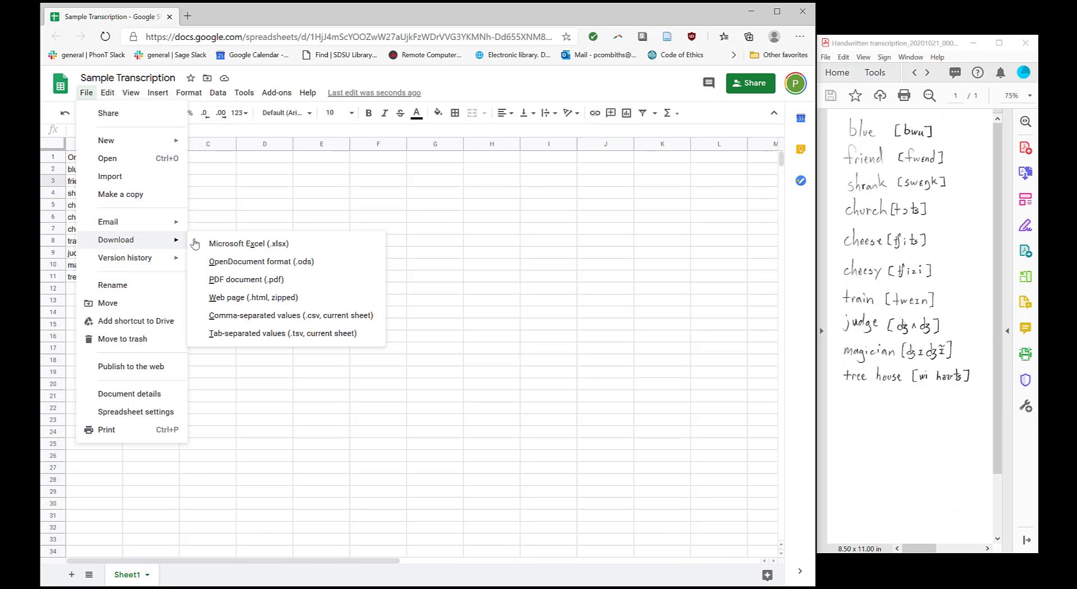
pyautogui.click(287, 317)
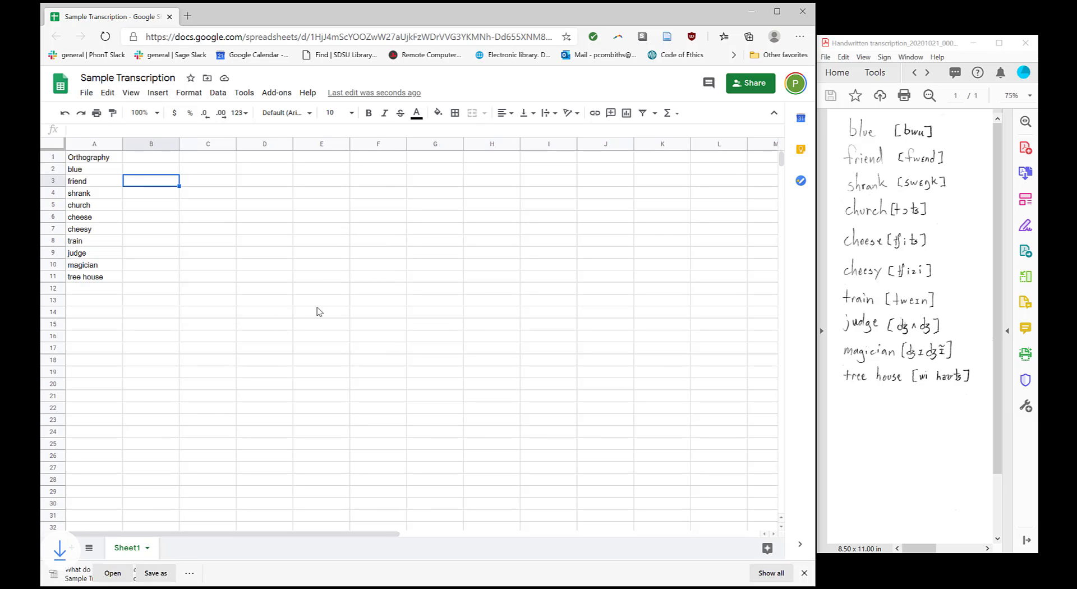
pyautogui.click(222, 577)
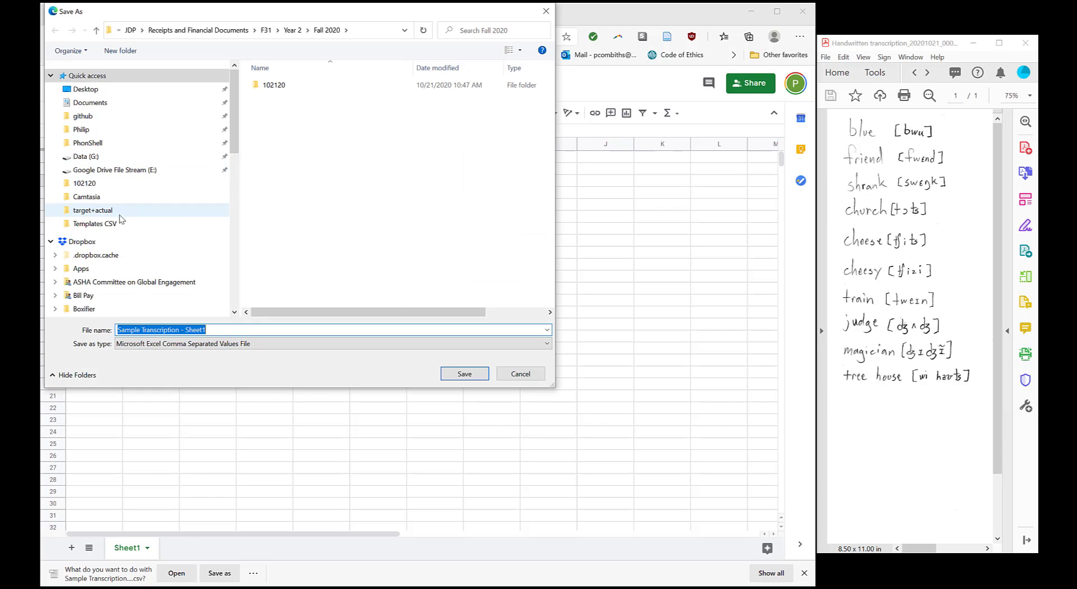
pyautogui.click(134, 91)
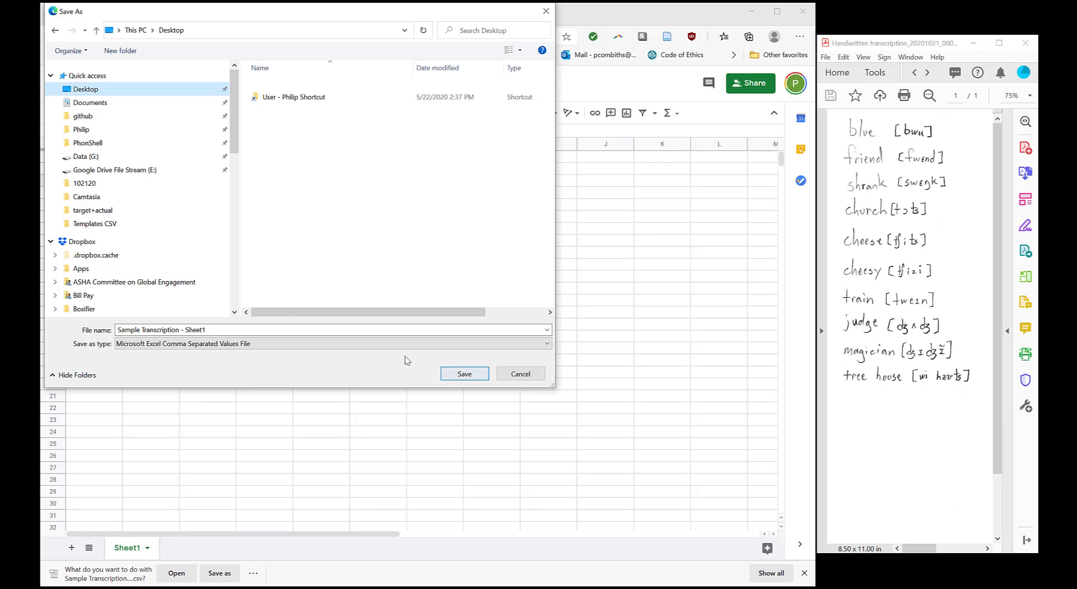
pyautogui.click(205, 329)
pyautogui.moveTo(182, 329); pyautogui.dragTo(237, 328)
pyautogui.press('BackSpace')
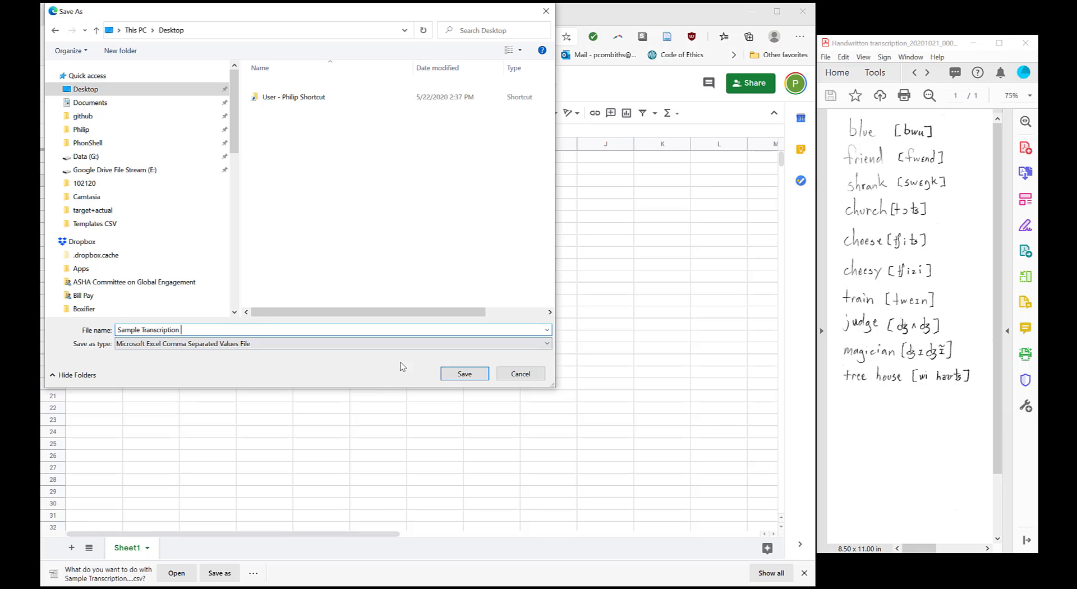
pyautogui.click(459, 376)
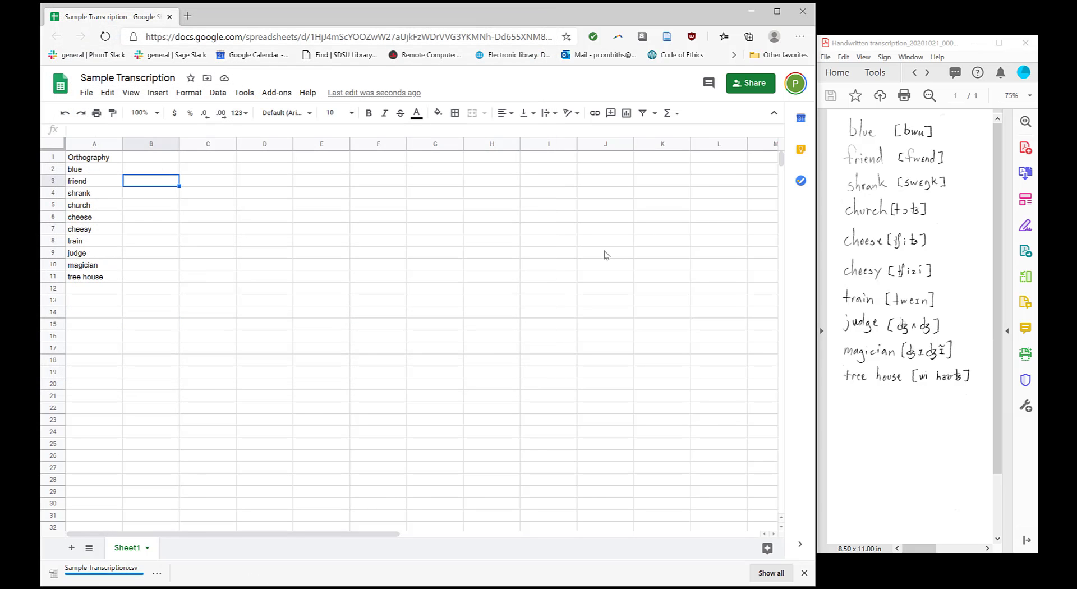
# Minimize the spreadsheet and the handwritten transcription PDF to return to Phon's CSV Import window
pyautogui.click(750, 12)
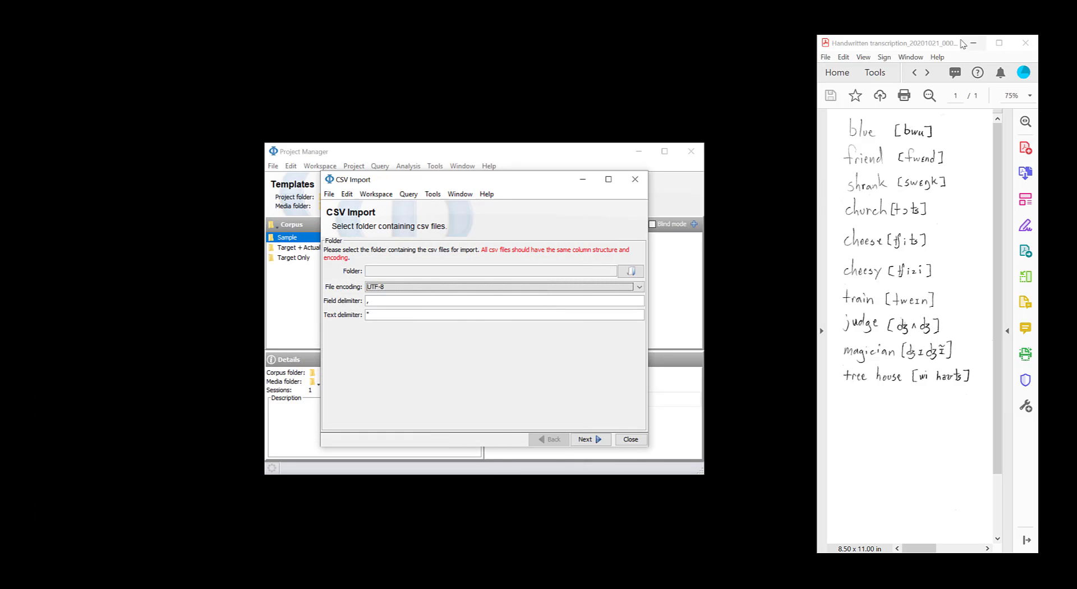
pyautogui.click(971, 44)
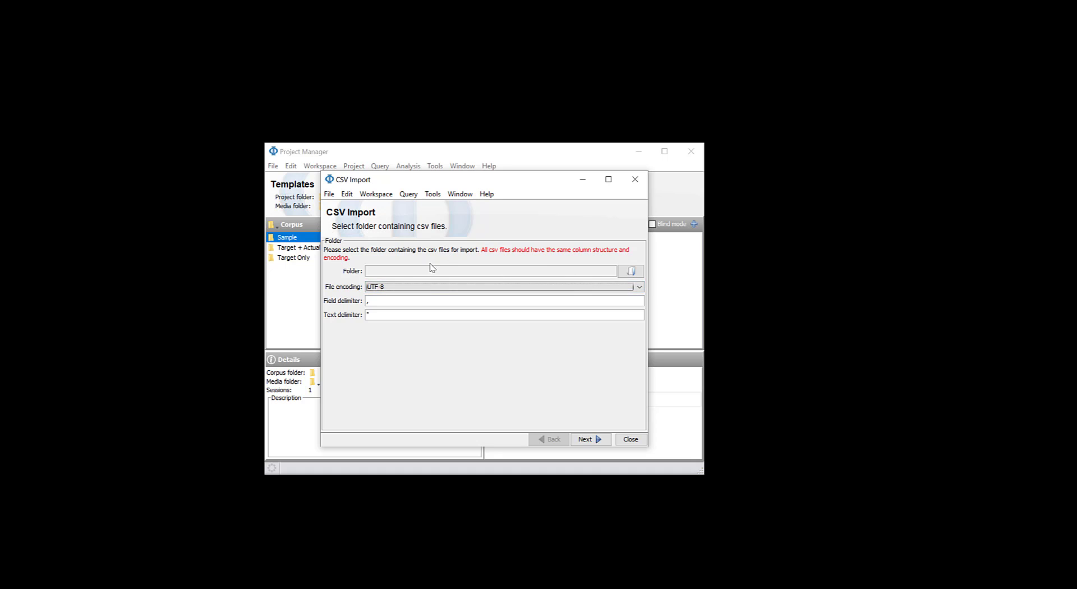
# Choose the Desktop as the folder containing the CSV files, with UTF-8 encoding, and continue to the file selection
pyautogui.click(630, 271)
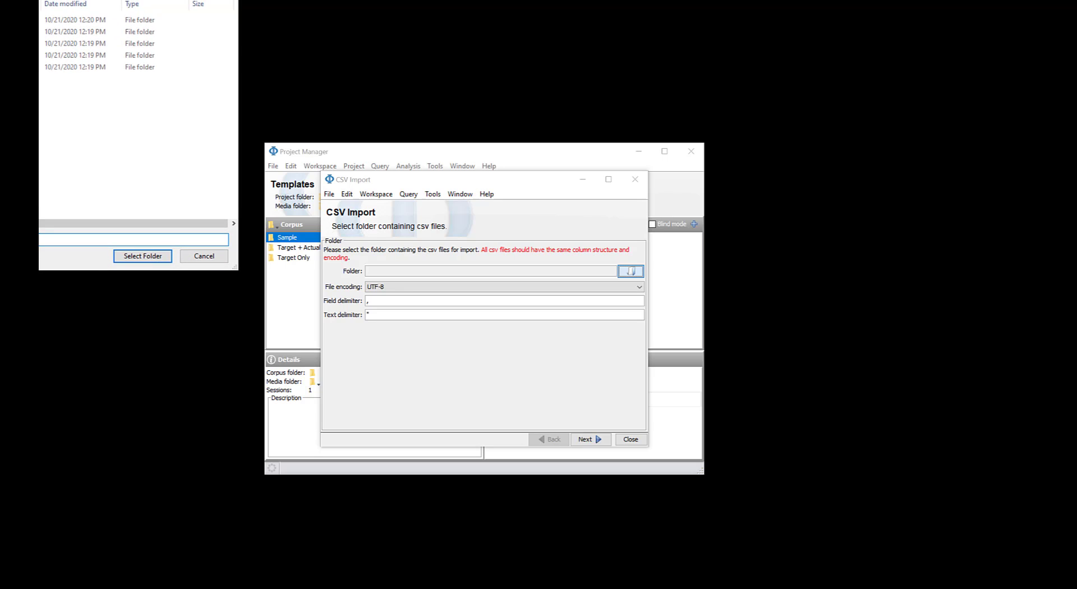
pyautogui.click(142, 256)
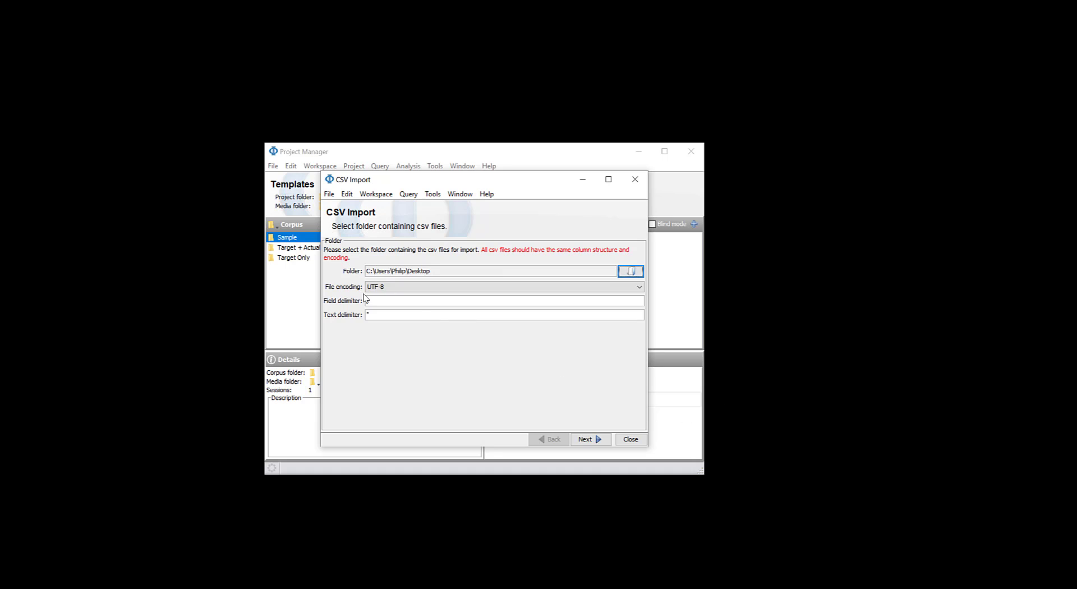
pyautogui.click(603, 444)
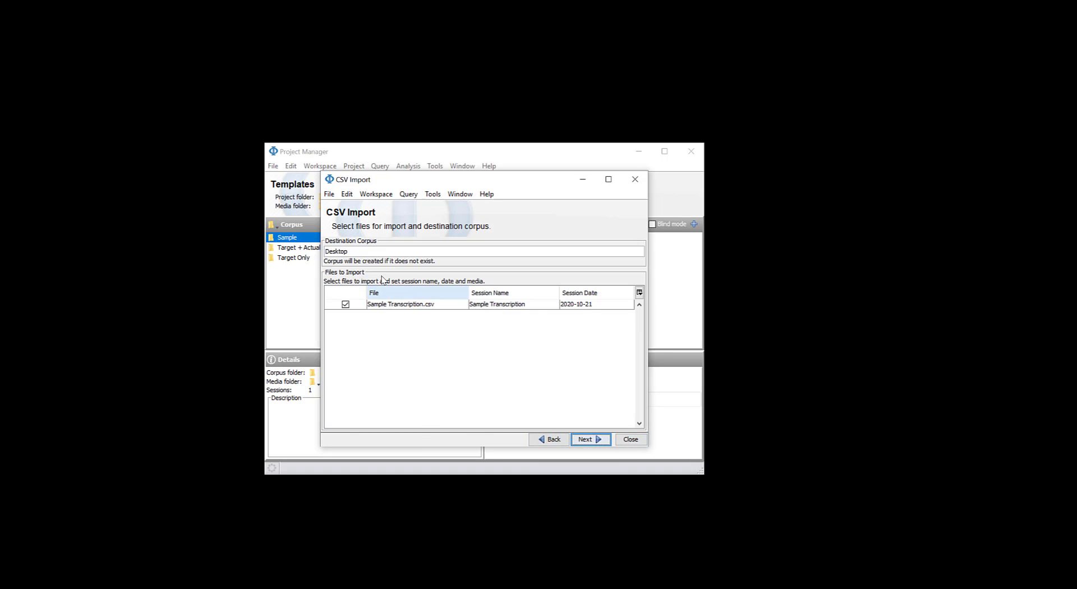
# Set the destination corpus to Sample for Sample Transcription.csv and continue to the participants setup
pyautogui.moveTo(368, 251); pyautogui.dragTo(113, 248)
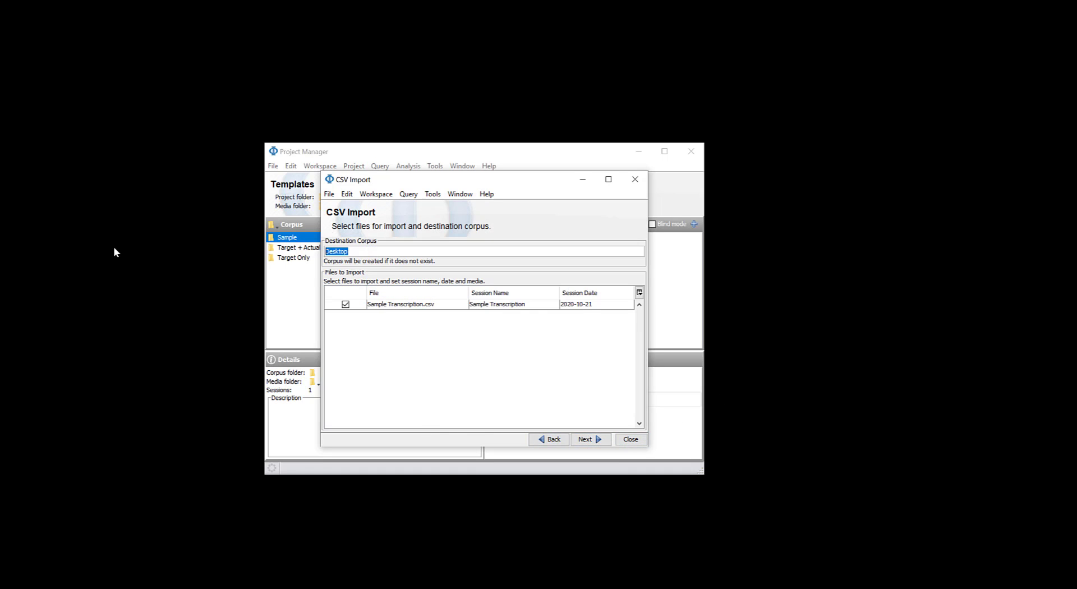
pyautogui.write('Sample')
pyautogui.moveTo(391, 180); pyautogui.dragTo(459, 220)
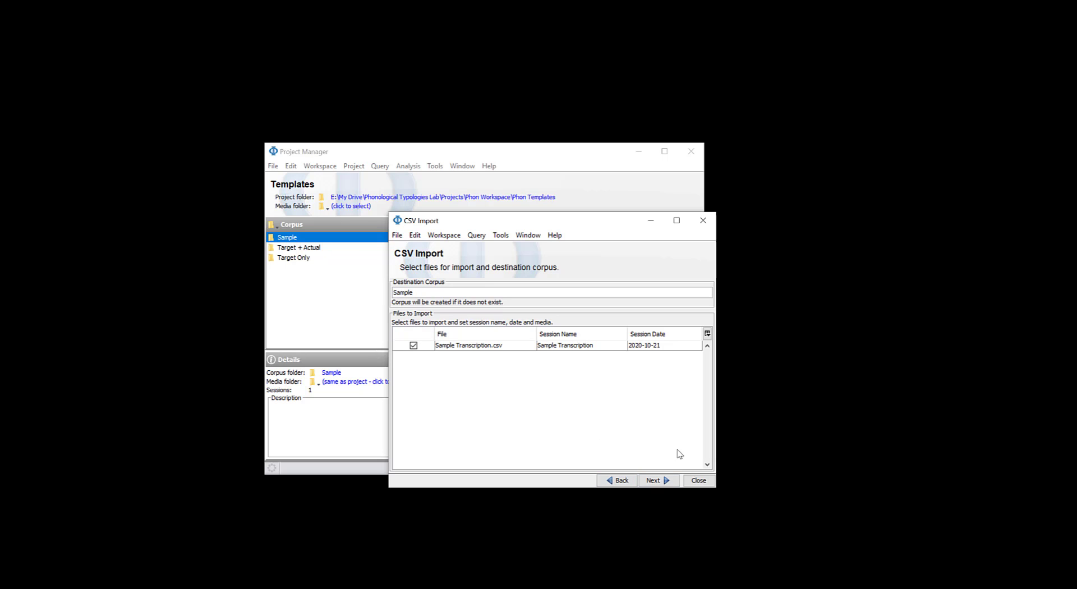
pyautogui.click(654, 481)
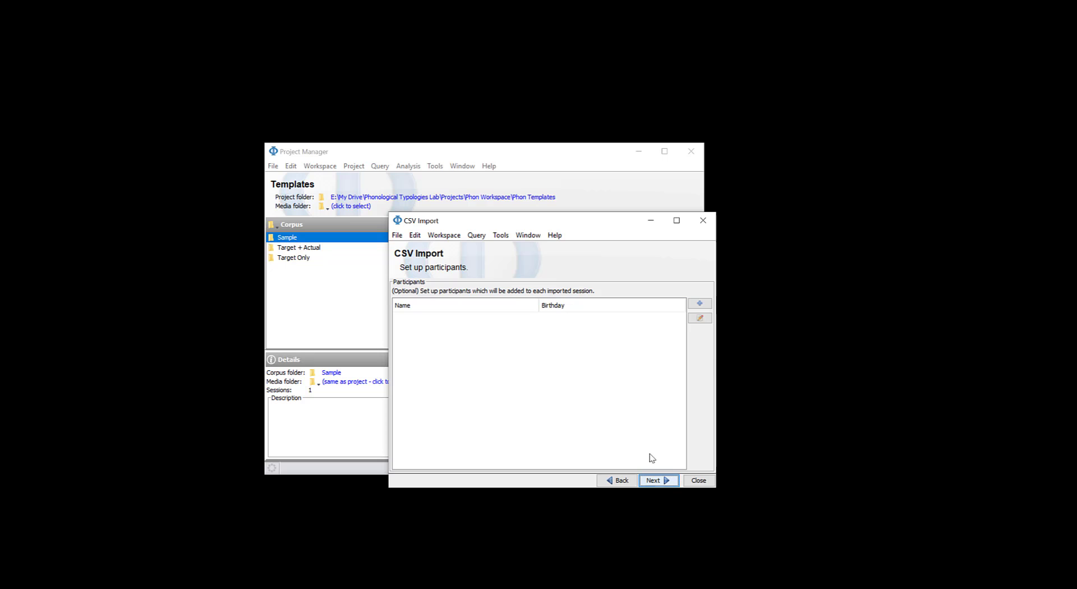
# Run the import without participants, with the Orthography column mapped to the Orthography tier, and close the CSV Import window
pyautogui.click(655, 481)
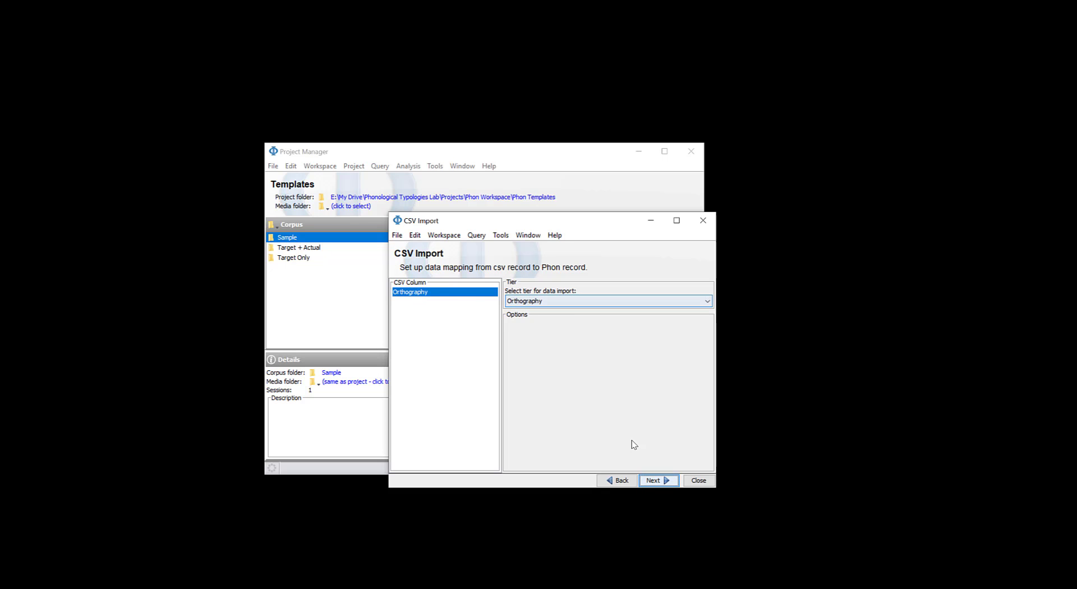
pyautogui.click(655, 481)
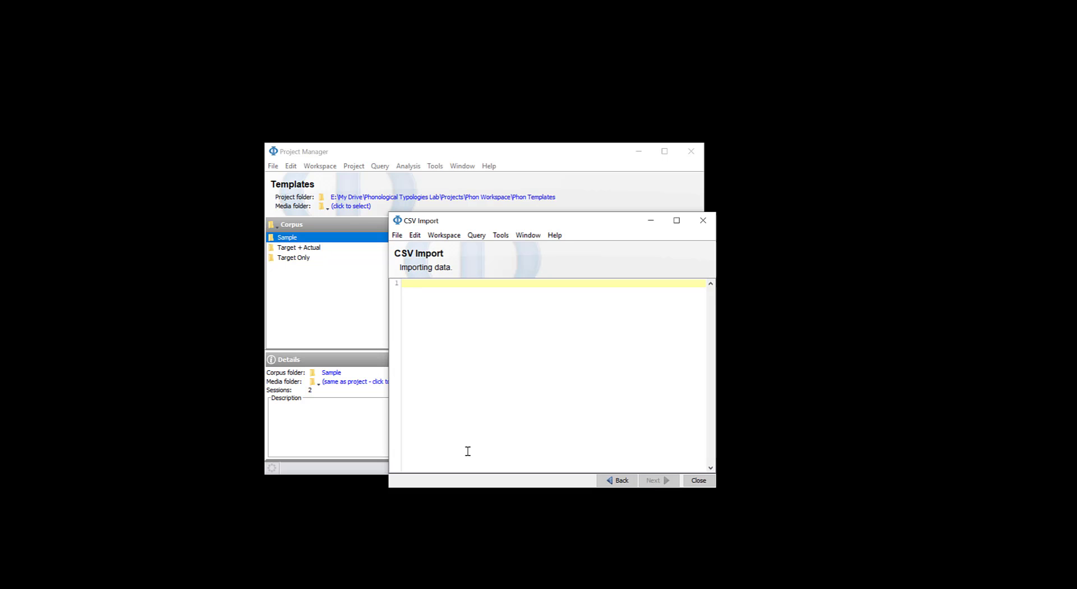
pyautogui.click(699, 481)
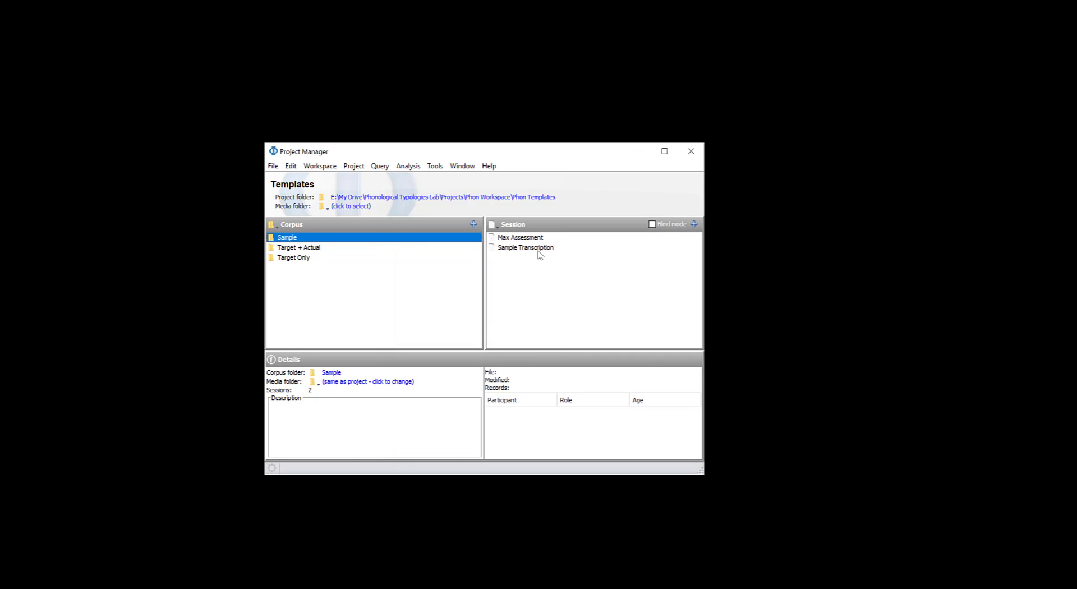
# Open the imported Sample Transcription session and browse its records up to record 7 and back to the first
pyautogui.doubleClick(538, 249)
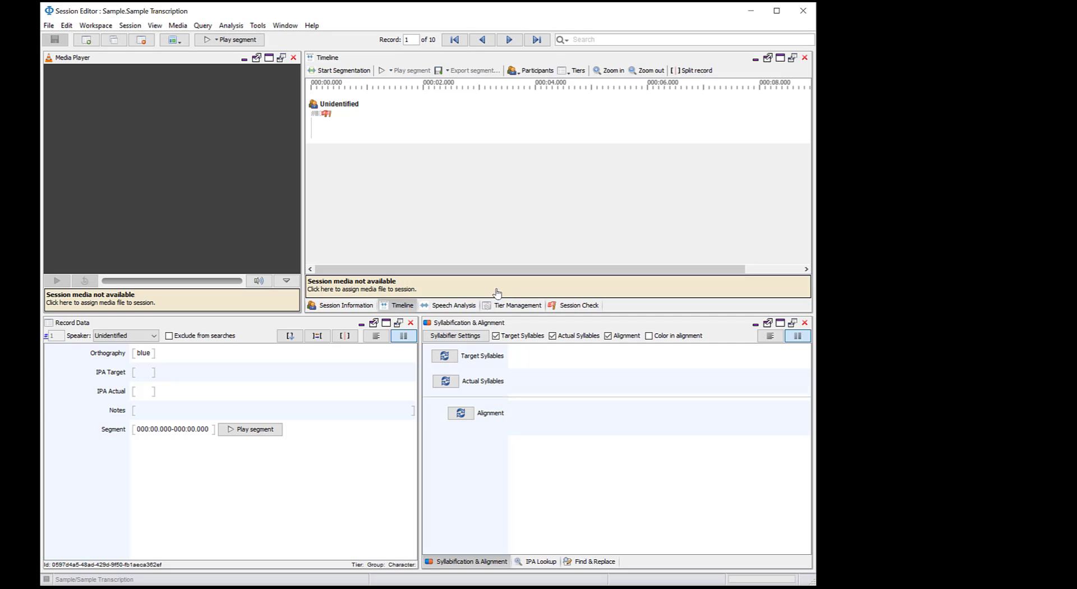
pyautogui.click(509, 39)
pyautogui.click(509, 39)
pyautogui.click(509, 40)
pyautogui.click(510, 40)
pyautogui.click(510, 39)
pyautogui.click(510, 40)
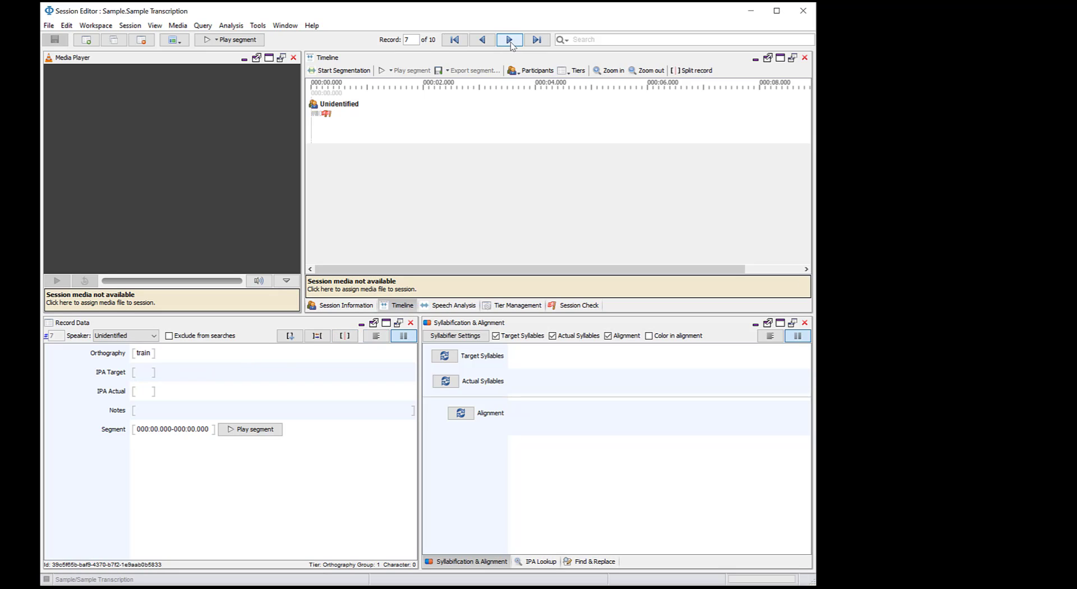
pyautogui.click(492, 43)
pyautogui.click(492, 43)
pyautogui.click(492, 44)
pyautogui.click(492, 43)
pyautogui.click(491, 43)
pyautogui.click(492, 44)
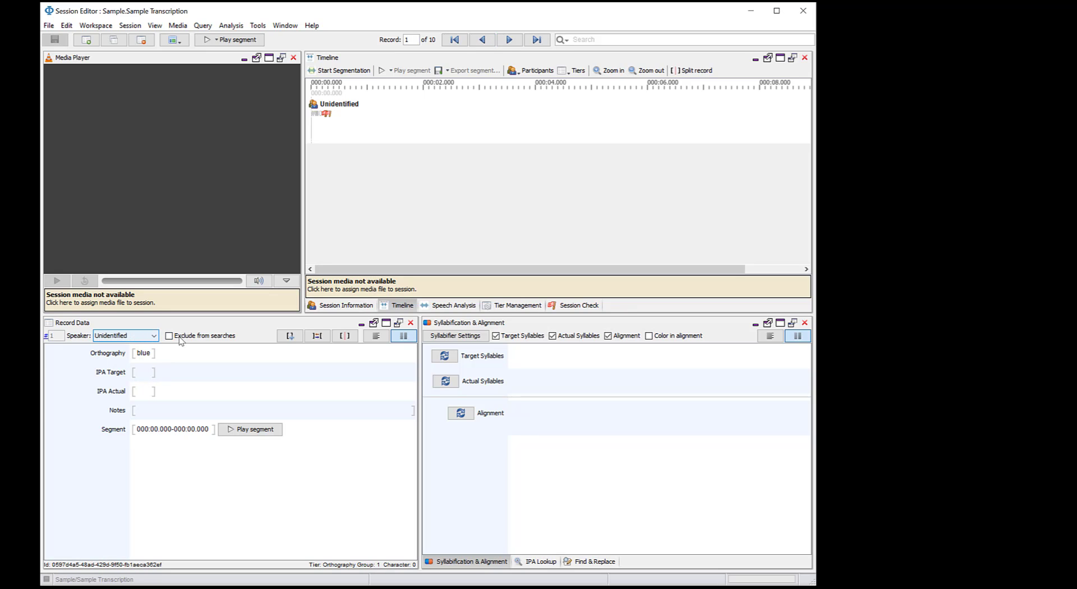
# Select the English (eng-legacy) dictionary in IPA Lookup and auto-transcribe the IPA Target and IPA Actual tiers for all records
pyautogui.click(149, 352)
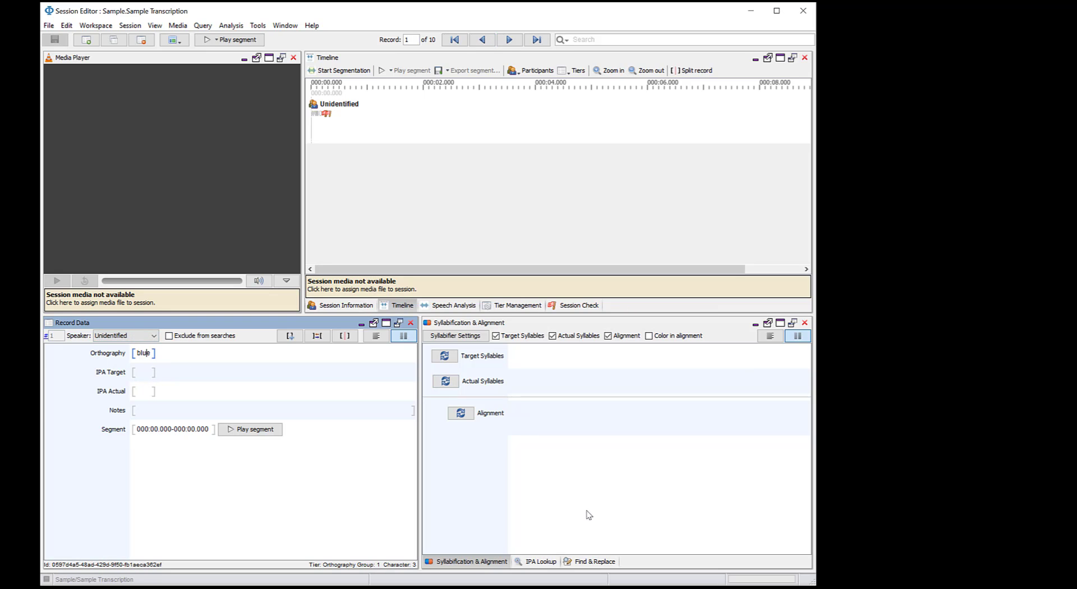
pyautogui.click(540, 561)
pyautogui.click(576, 336)
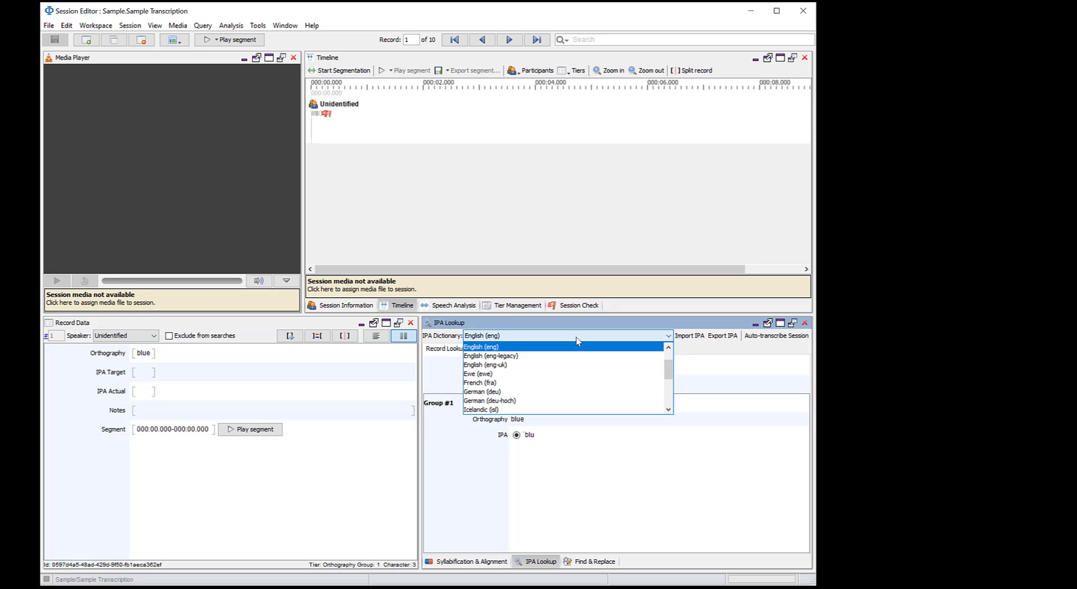
pyautogui.click(579, 356)
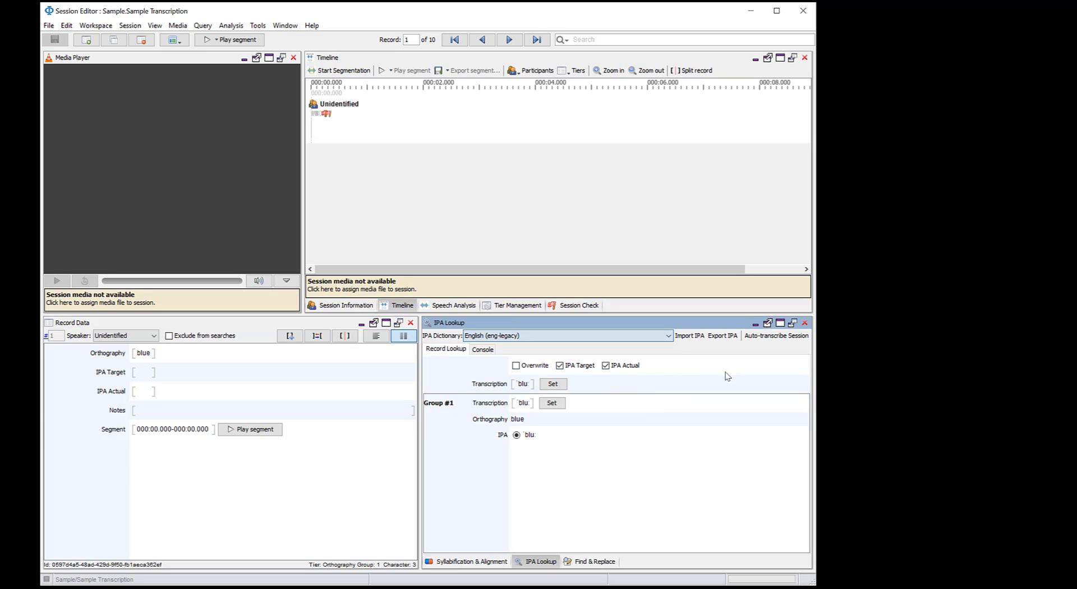
pyautogui.click(776, 335)
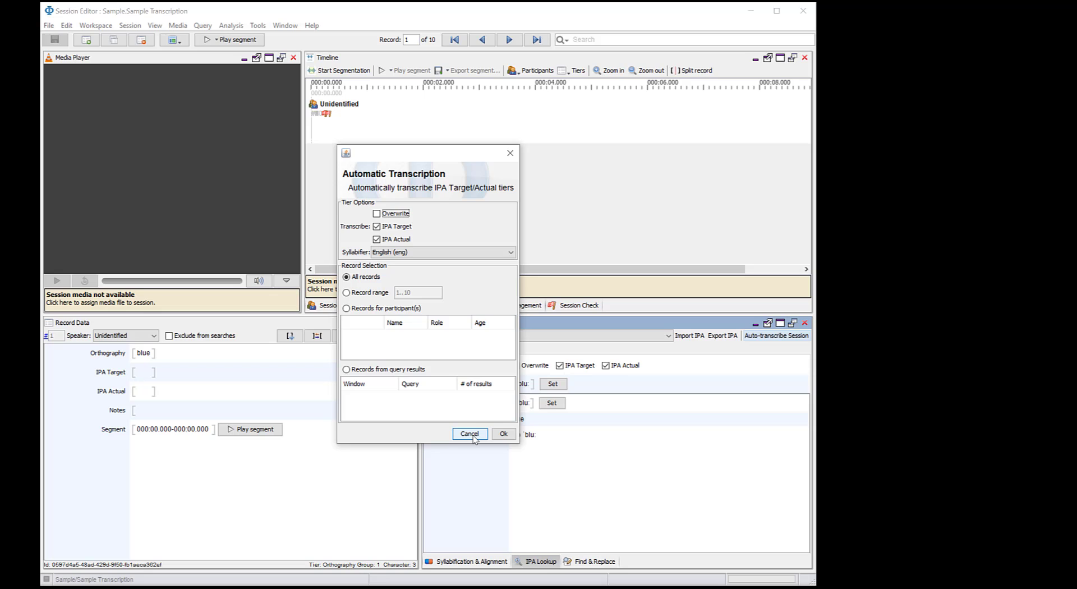
pyautogui.click(502, 434)
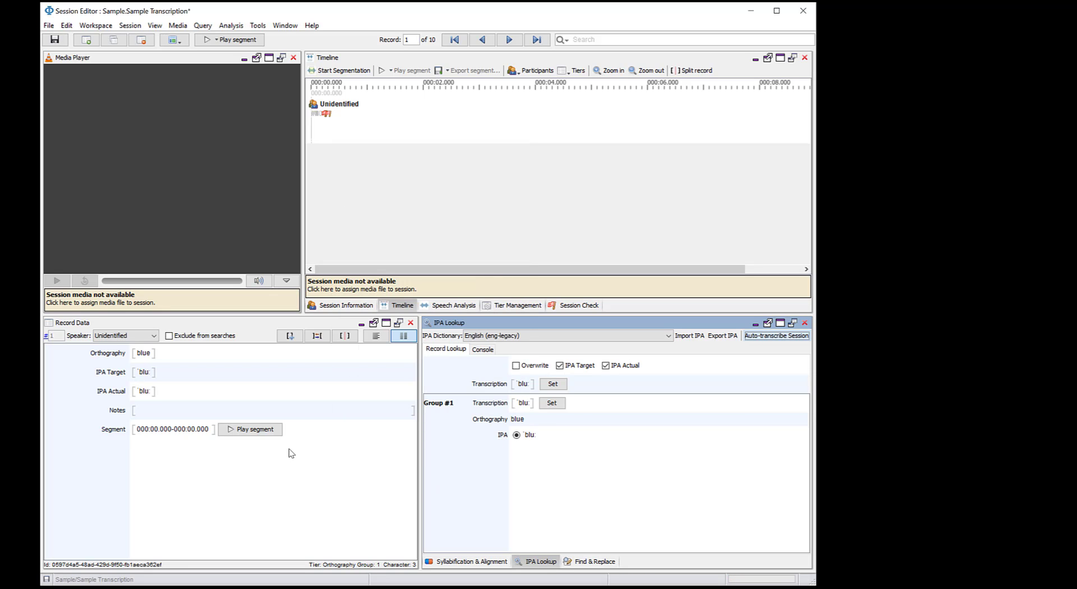
# Close the Sample Transcription session and switch to the Google Sheets word list
pyautogui.click(803, 11)
pyautogui.click(431, 320)
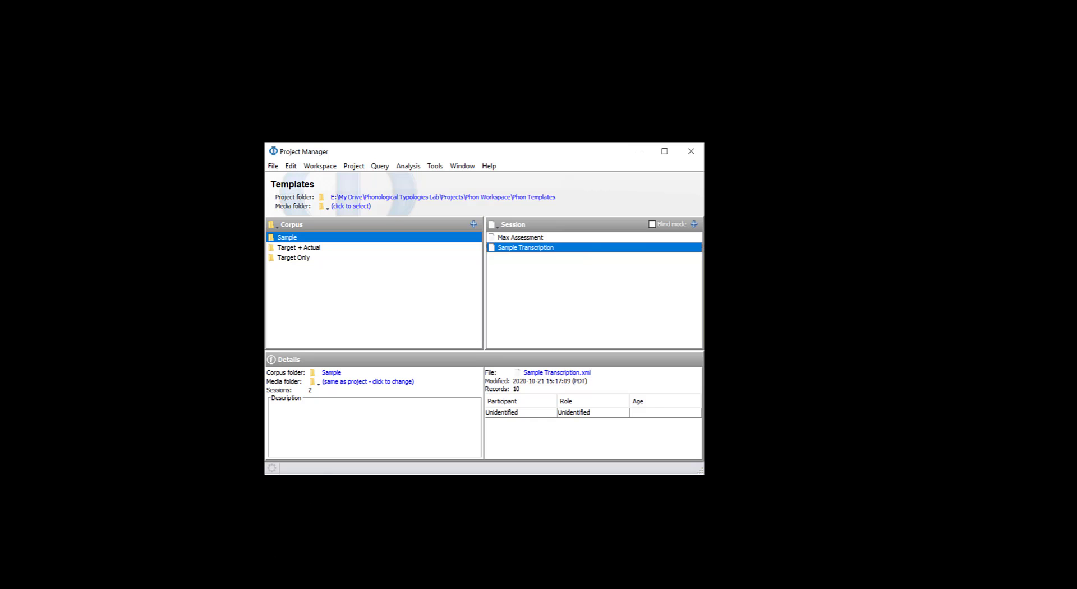
pyautogui.hotkey('alt', 'Tab')
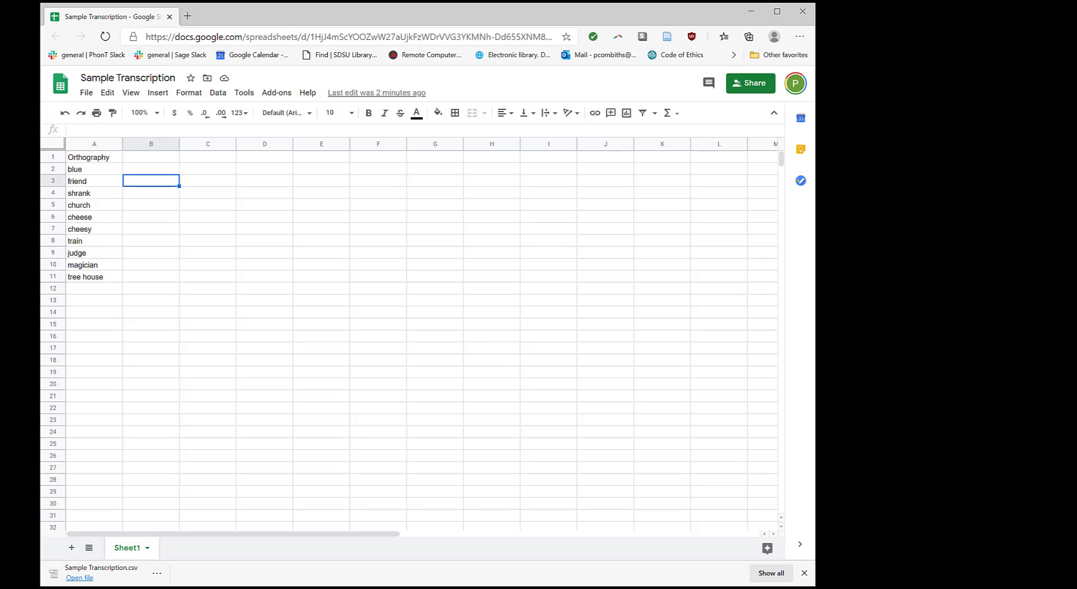
# Add the column heading IPA Actual in B1
pyautogui.click(152, 158)
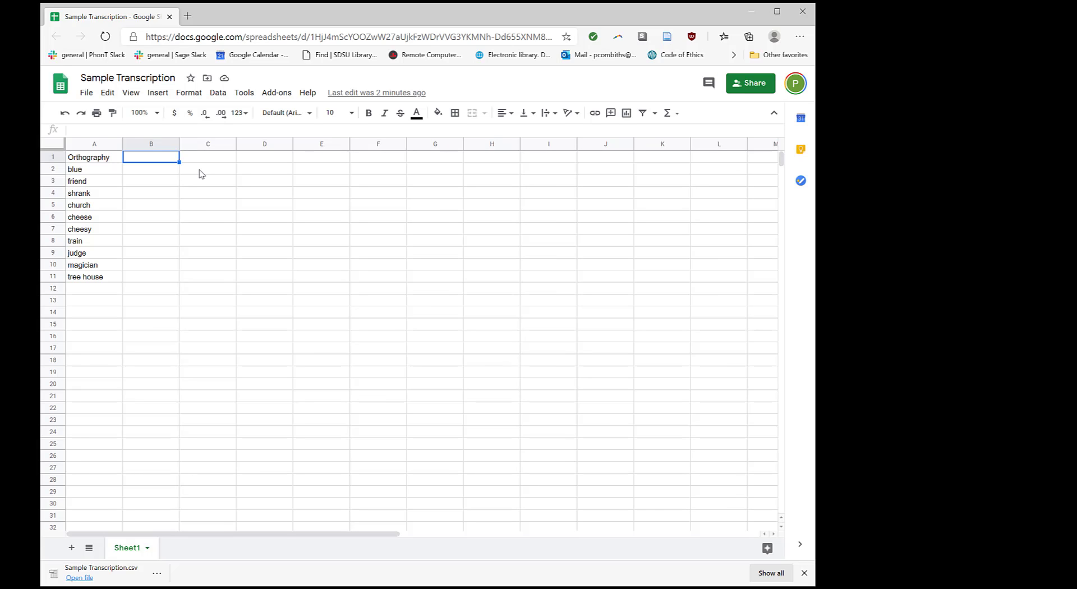
pyautogui.write('IPA Act')
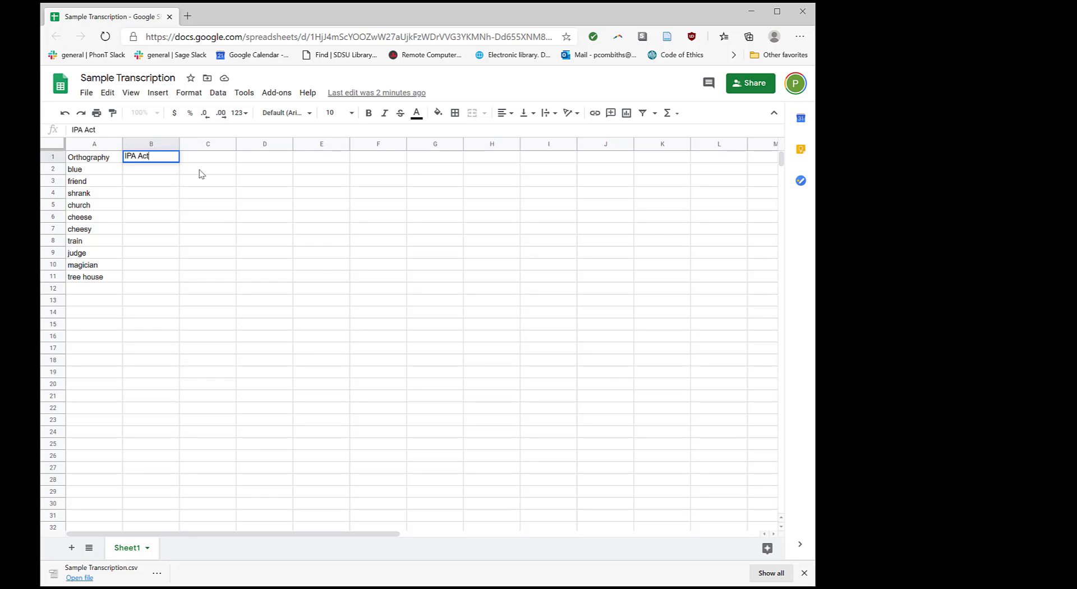
pyautogui.write('ual')
pyautogui.press('Return')
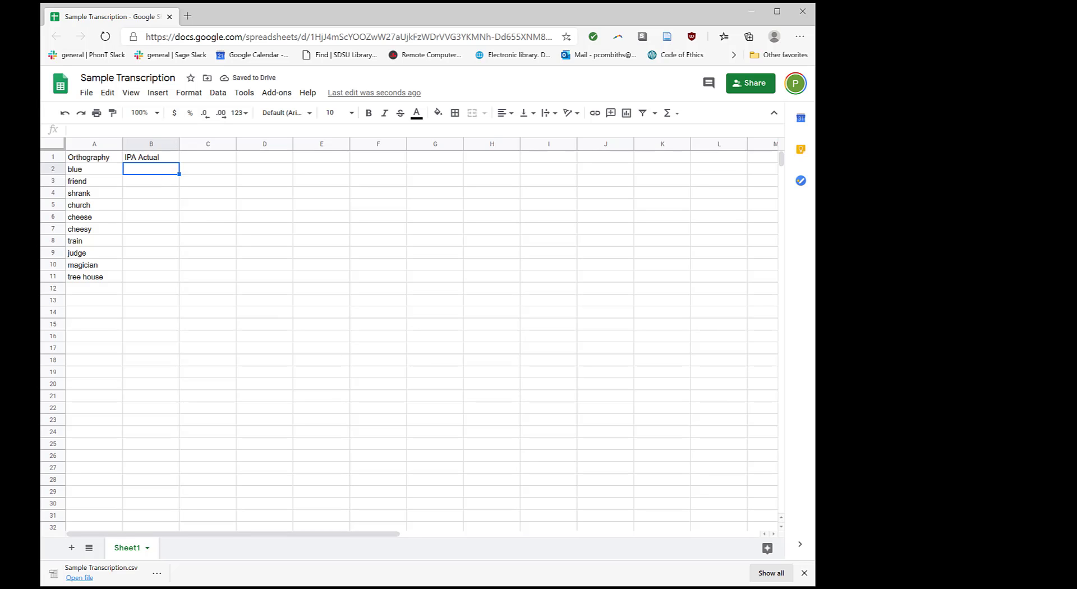
# Bring up the handwritten transcription PDF and enter bwu, fwɛnd and swɛŋk for blue, friend and shrank in B2:B4
pyautogui.hotkey('alt', 'Tab')
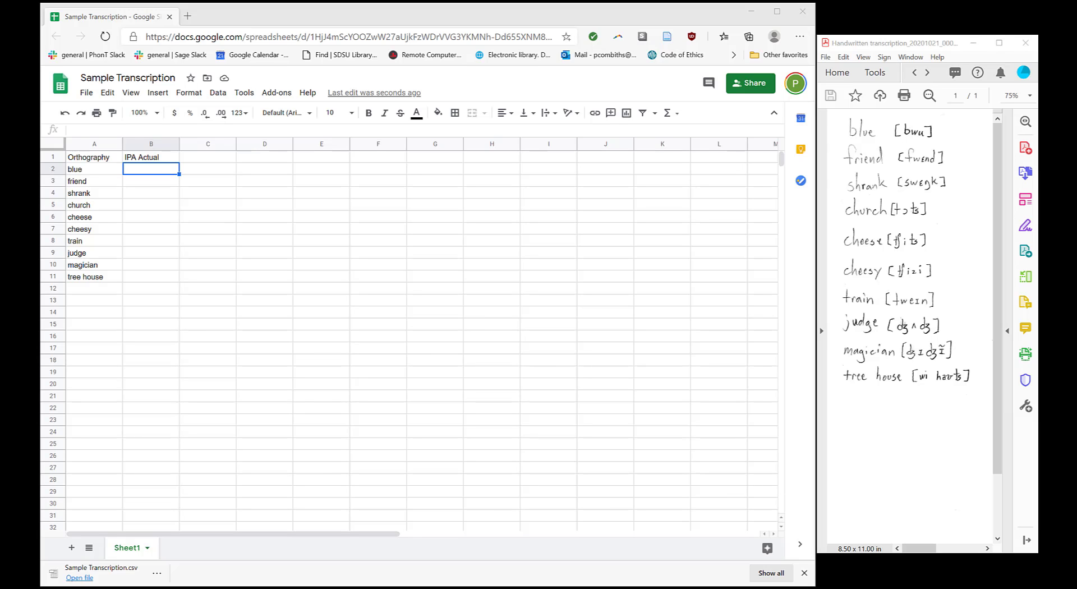
pyautogui.click(156, 168)
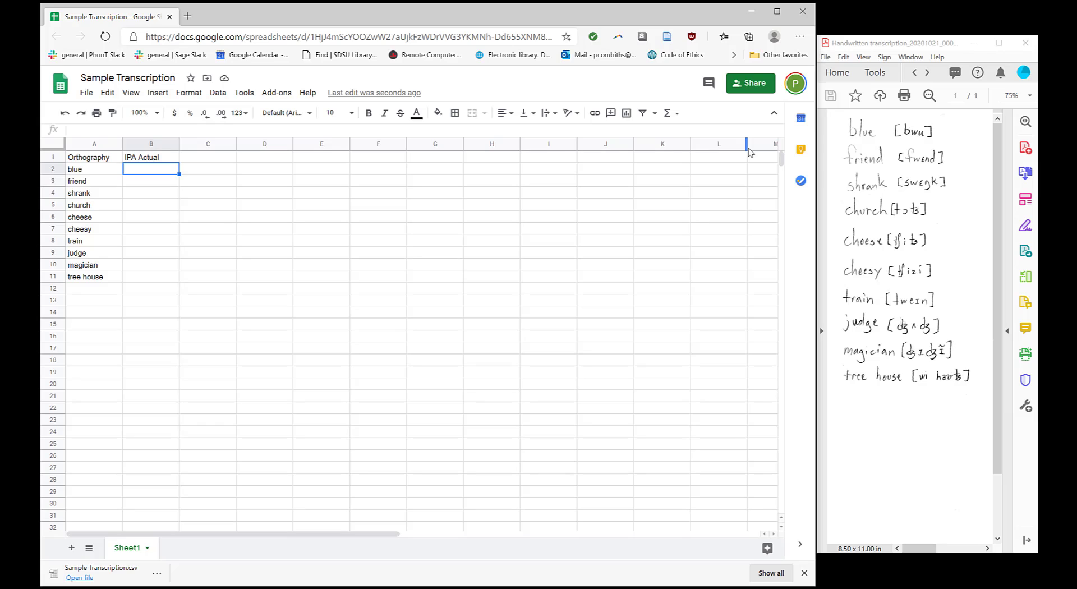
pyautogui.write('bwu')
pyautogui.press('Return')
pyautogui.write('f')
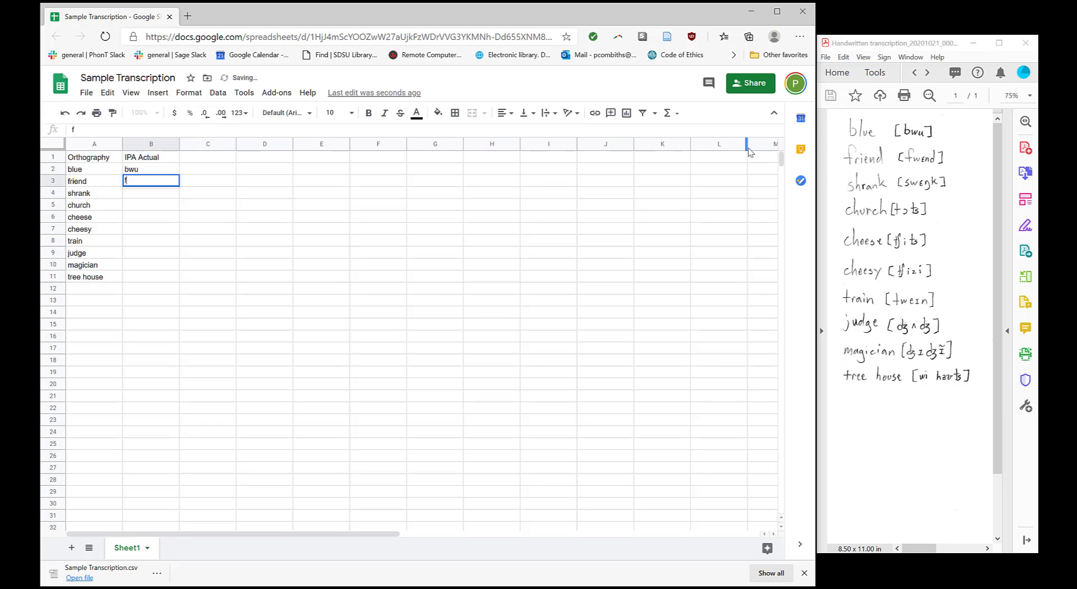
pyautogui.write('wɛnd')
pyautogui.press('Return')
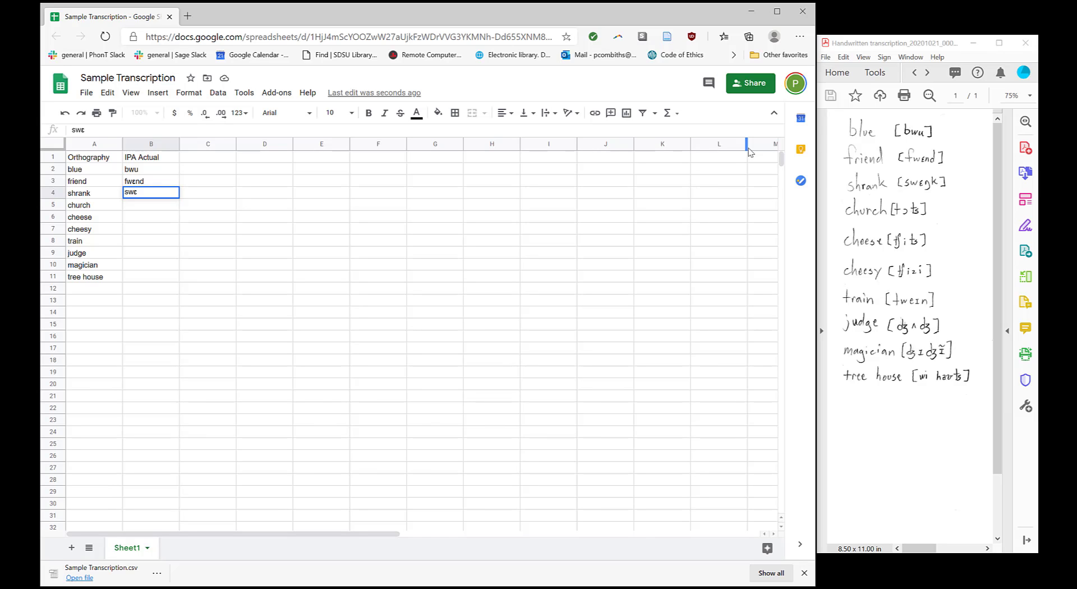
pyautogui.press('Return')
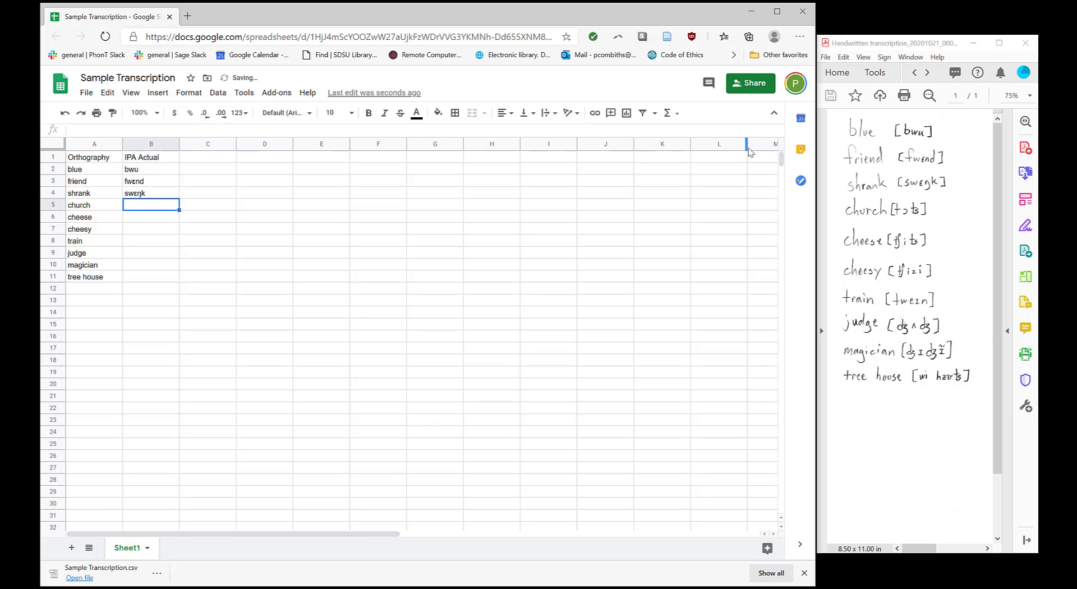
# Enter the actual transcriptions tɔʦ, ʧiʦ and ʧizi for church, cheese and cheesy in B5:B7
pyautogui.write('tɔts')
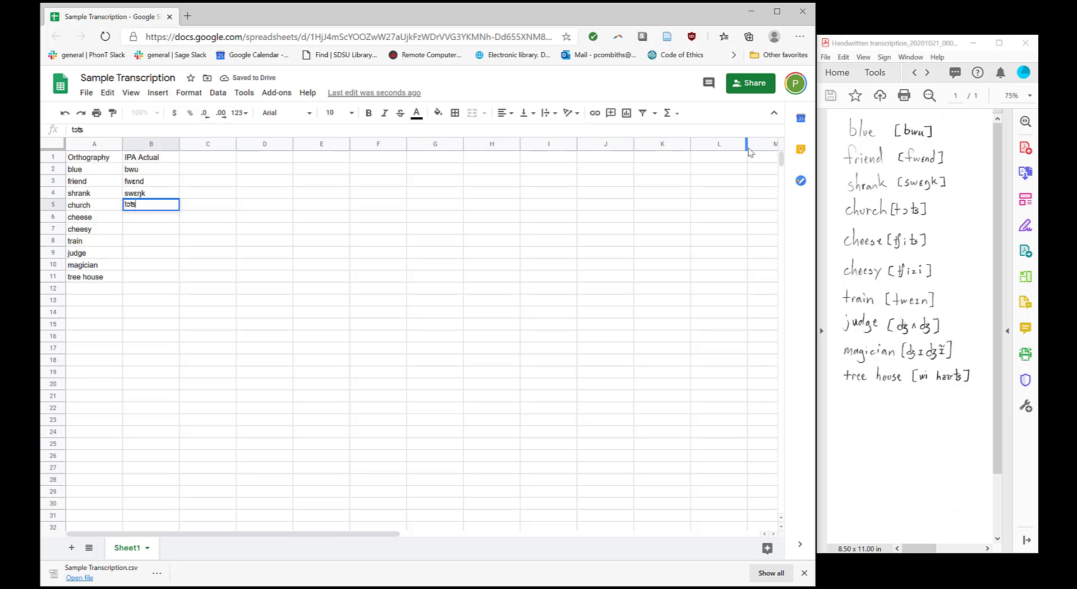
pyautogui.press('Return')
pyautogui.write('ʧit')
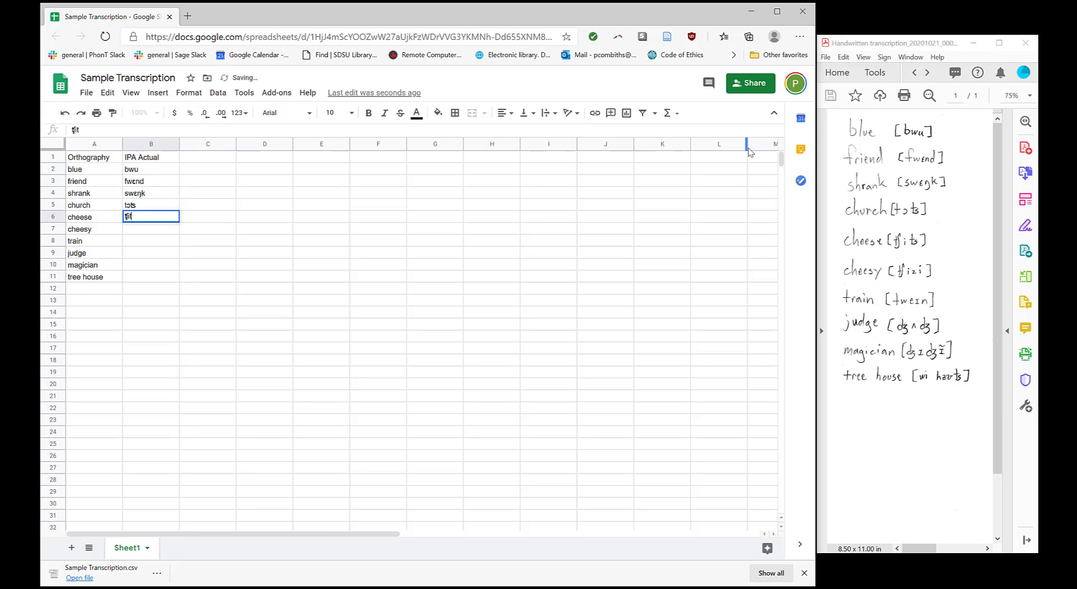
pyautogui.write('s')
pyautogui.press('Return')
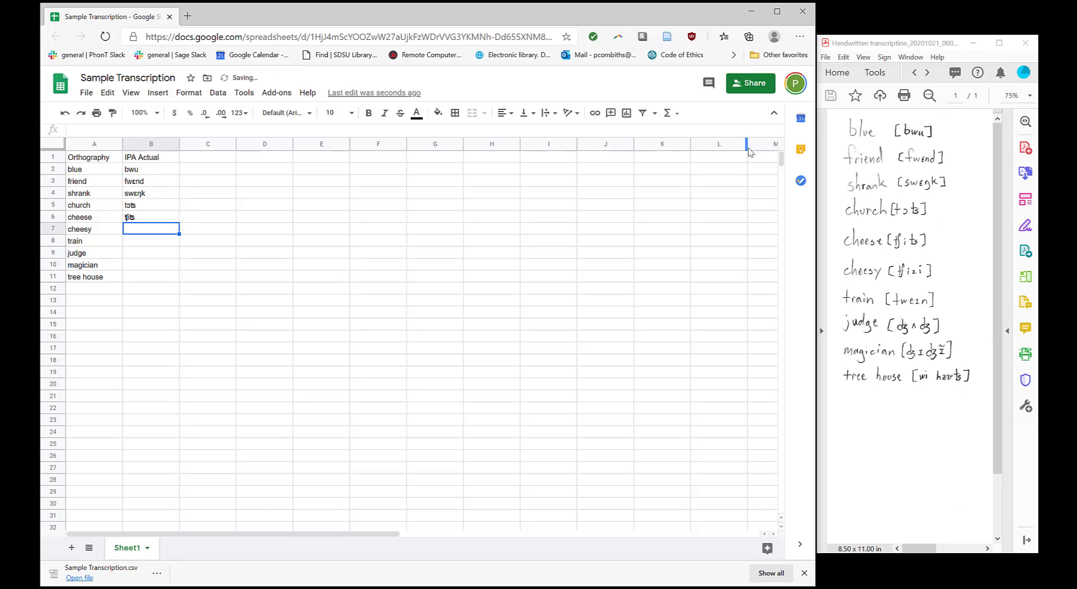
pyautogui.write('ʧizi')
pyautogui.press('Return')
# Enter the actual transcriptions tweɪn, ʤʌʤ, ʤɪʤɪ̃ and wi haʊʦ for train, judge, magician and tree house in B8:B11
pyautogui.write('tw')
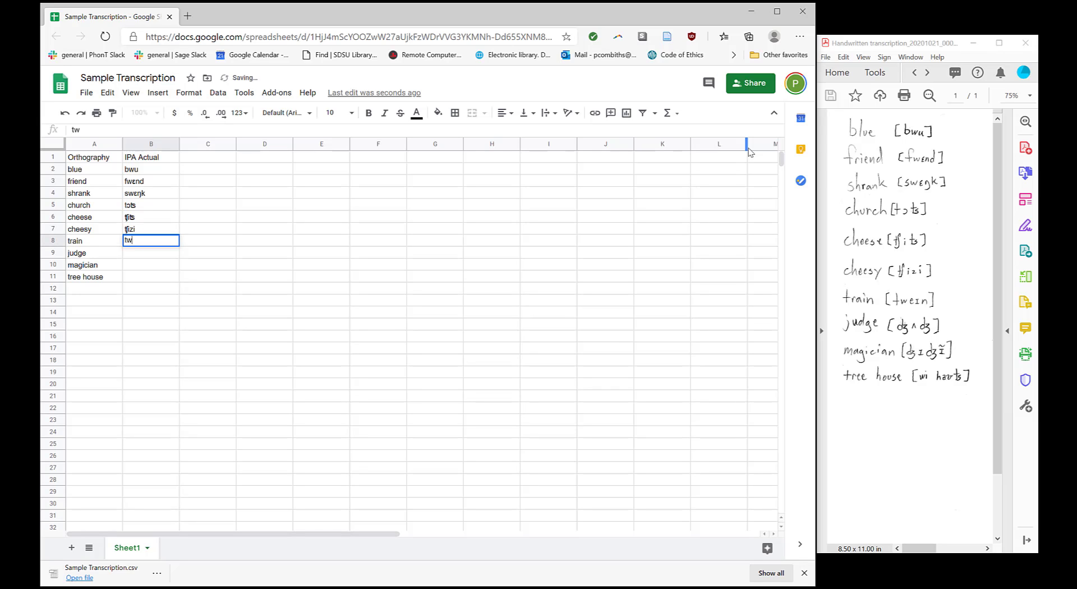
pyautogui.write('eɪn')
pyautogui.press('Return')
pyautogui.write('ʤ')
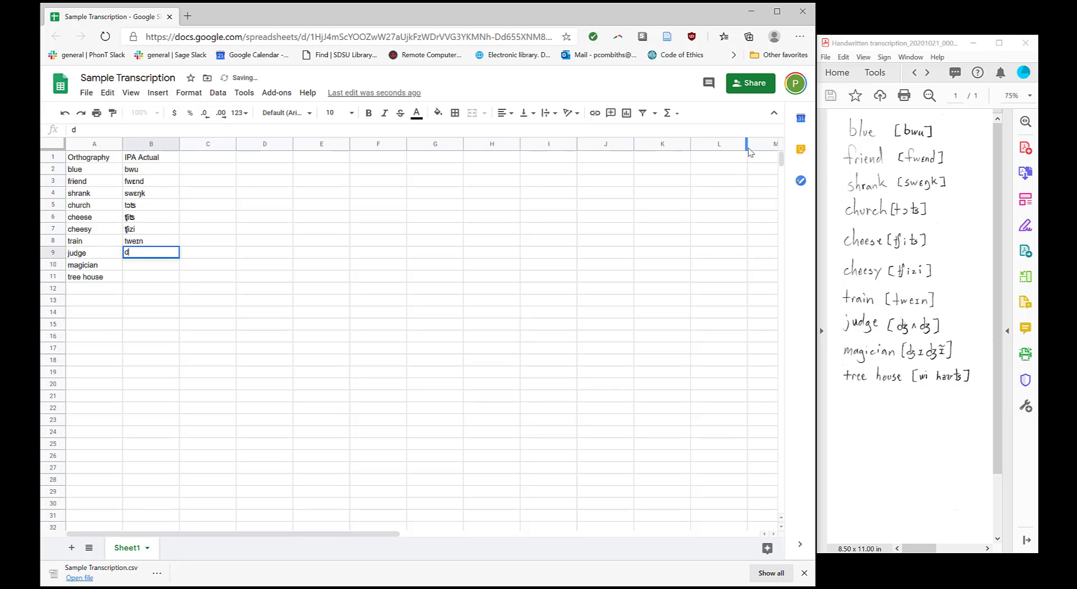
pyautogui.write('ə')
pyautogui.press('Return')
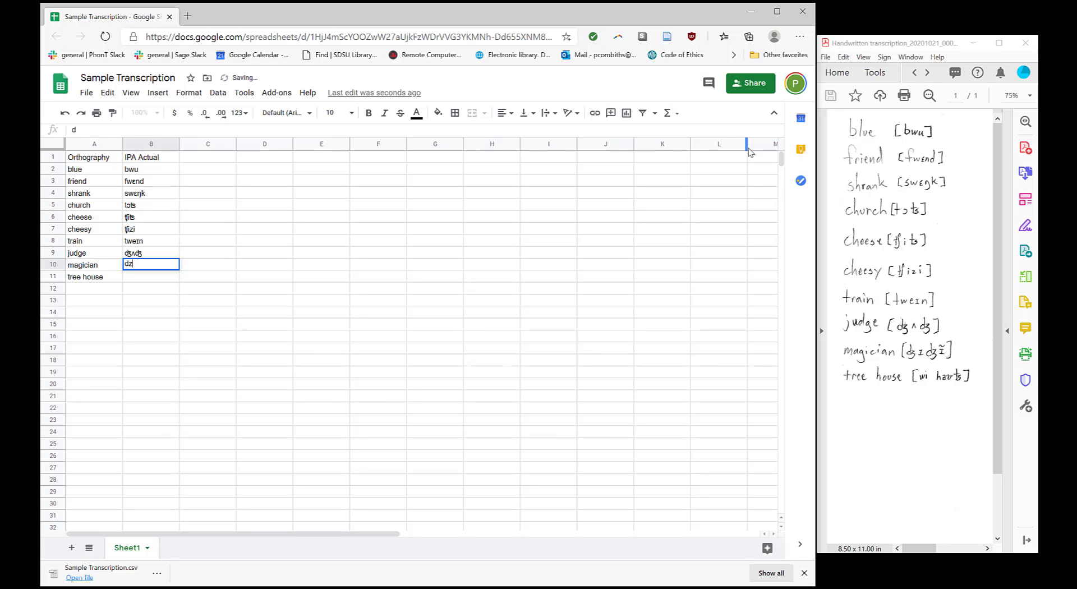
pyautogui.write('ʤɪdʒɪ̃')
pyautogui.press('Return')
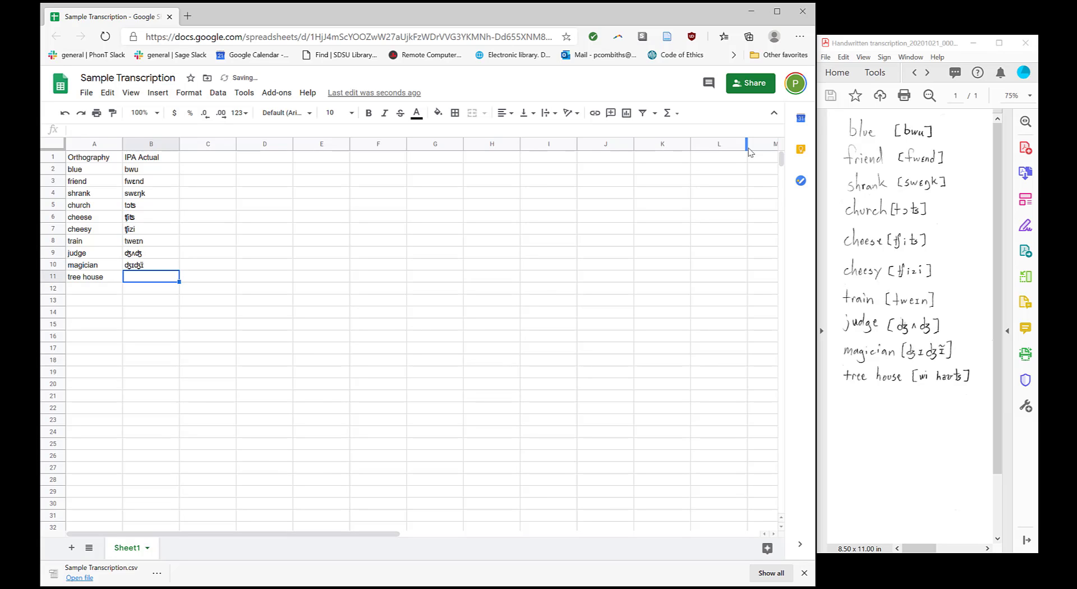
pyautogui.write('wi haʊʦ')
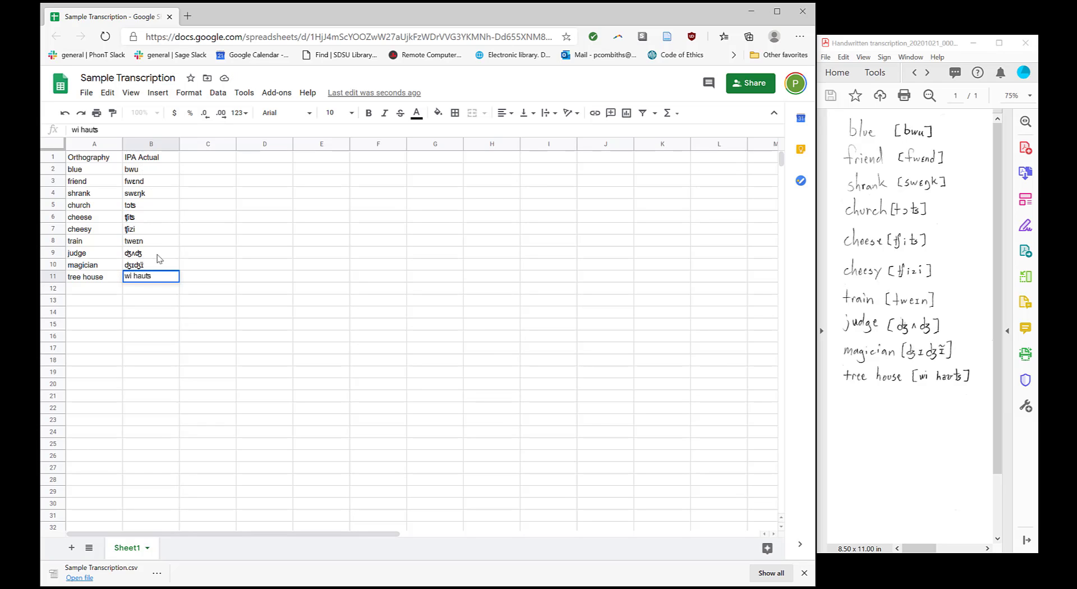
# Download the current sheet as comma-separated values and save it to the Desktop as Sample Transcription, replacing the existing file
pyautogui.click(157, 208)
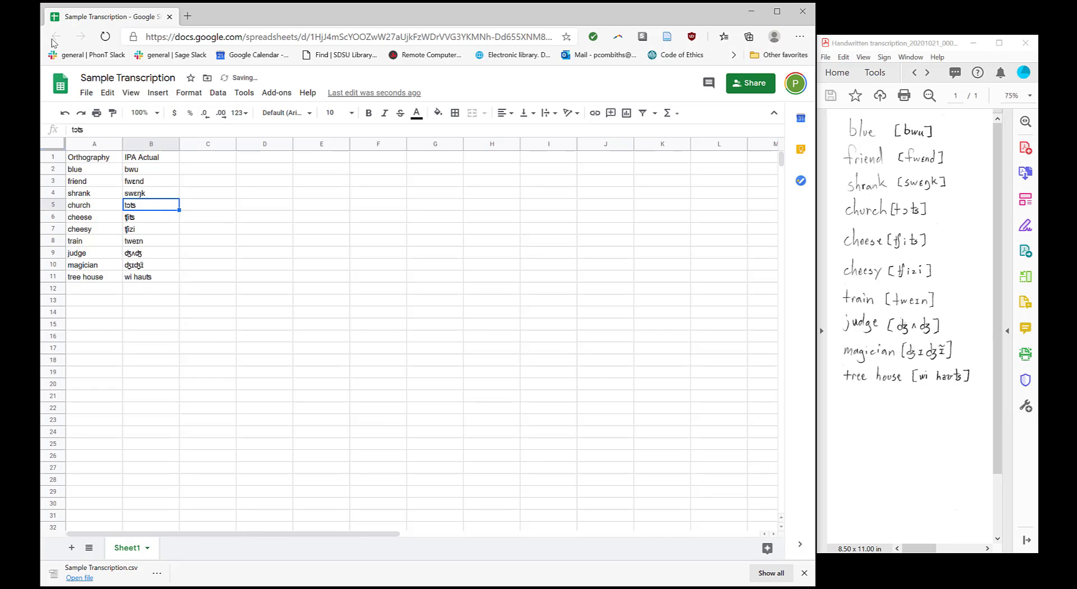
pyautogui.click(87, 93)
pyautogui.moveTo(129, 246)
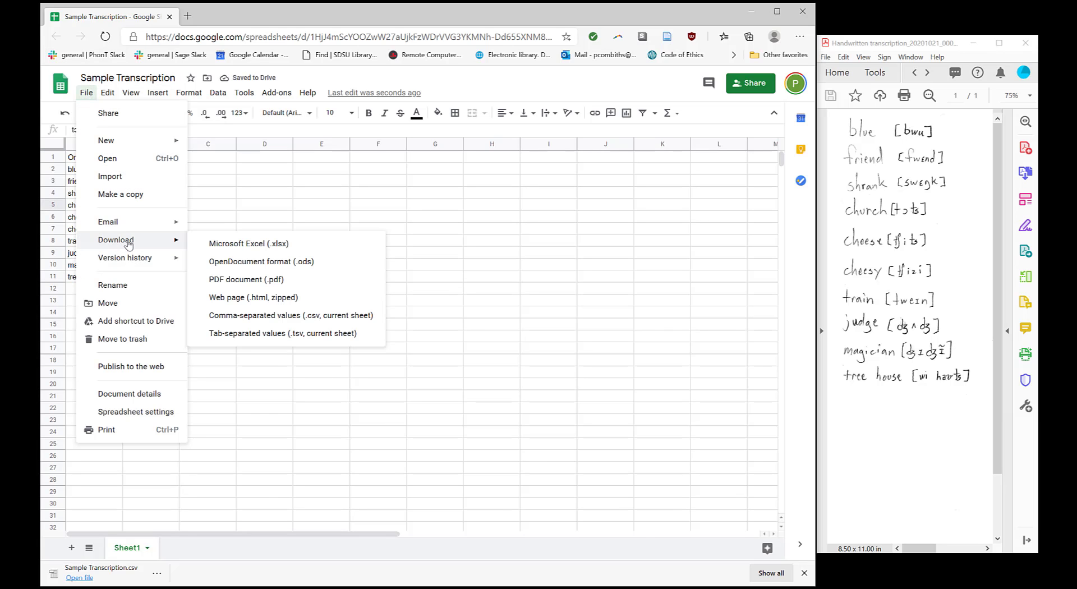
pyautogui.click(259, 317)
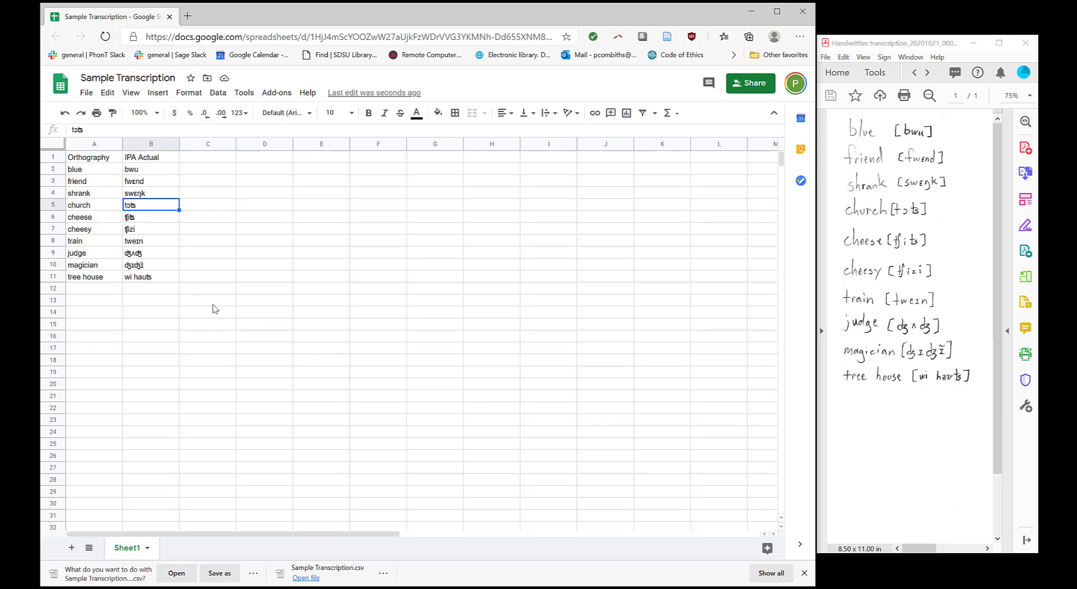
pyautogui.click(220, 573)
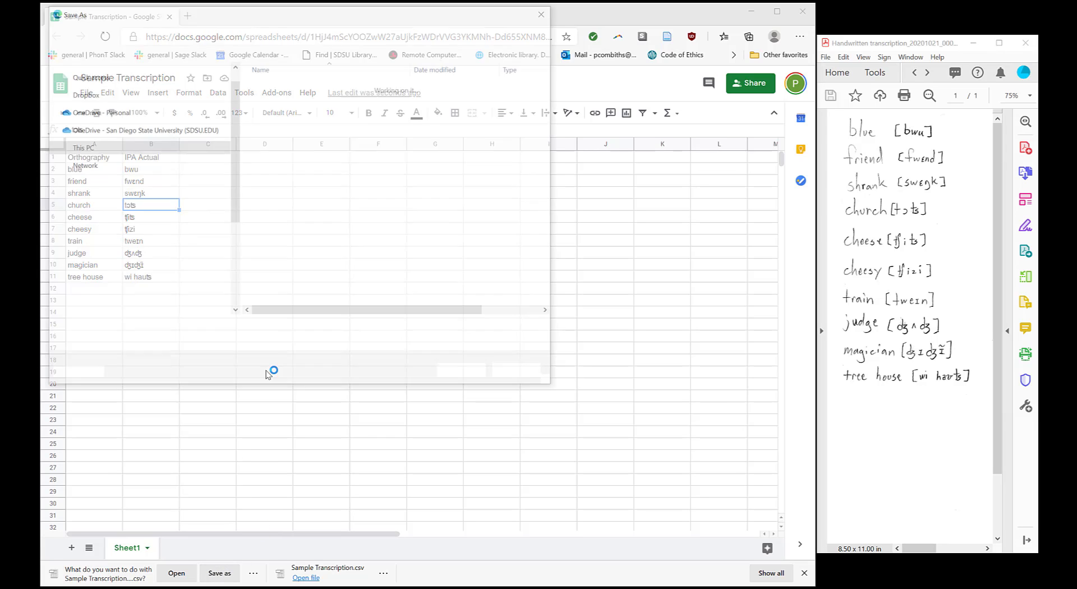
pyautogui.click(302, 97)
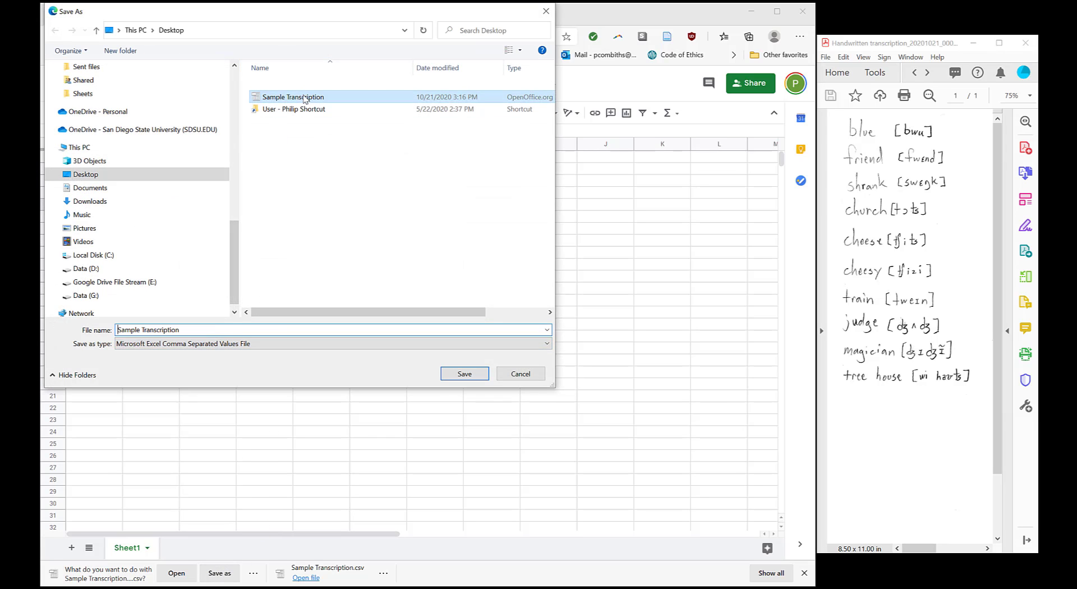
pyautogui.click(457, 371)
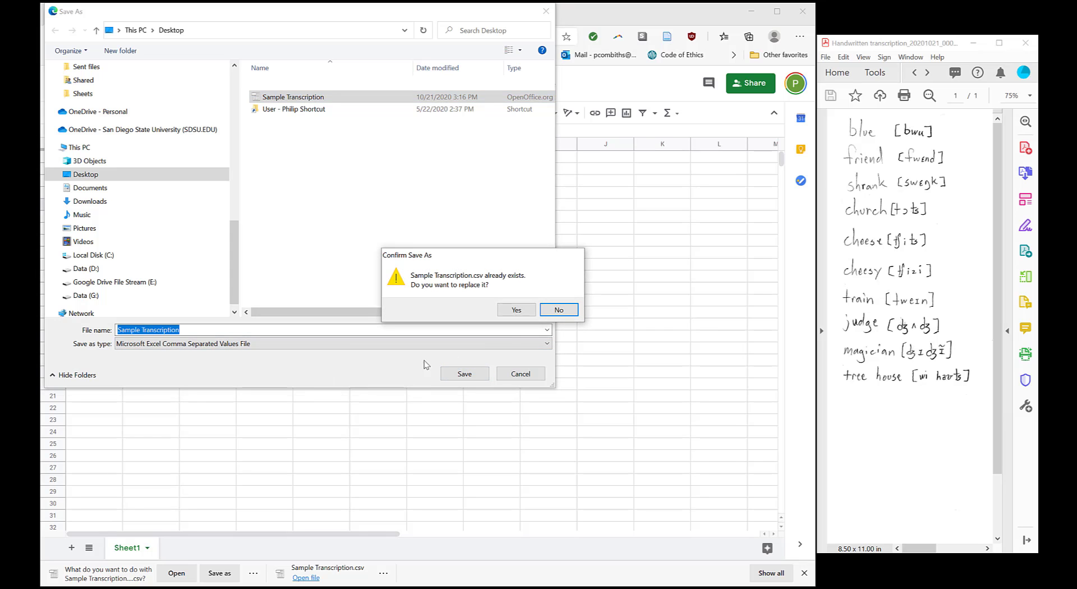
pyautogui.click(515, 310)
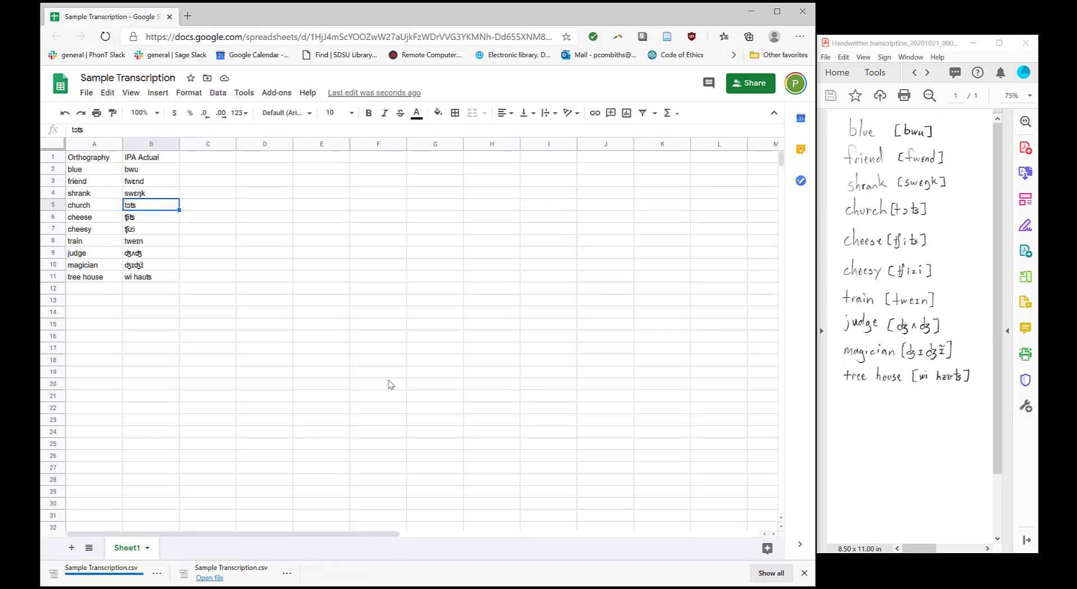
# Switch to Phon's Project Manager, start a CSV import, and choose the Desktop folder as the source with UTF-8 encoding
pyautogui.click(750, 12)
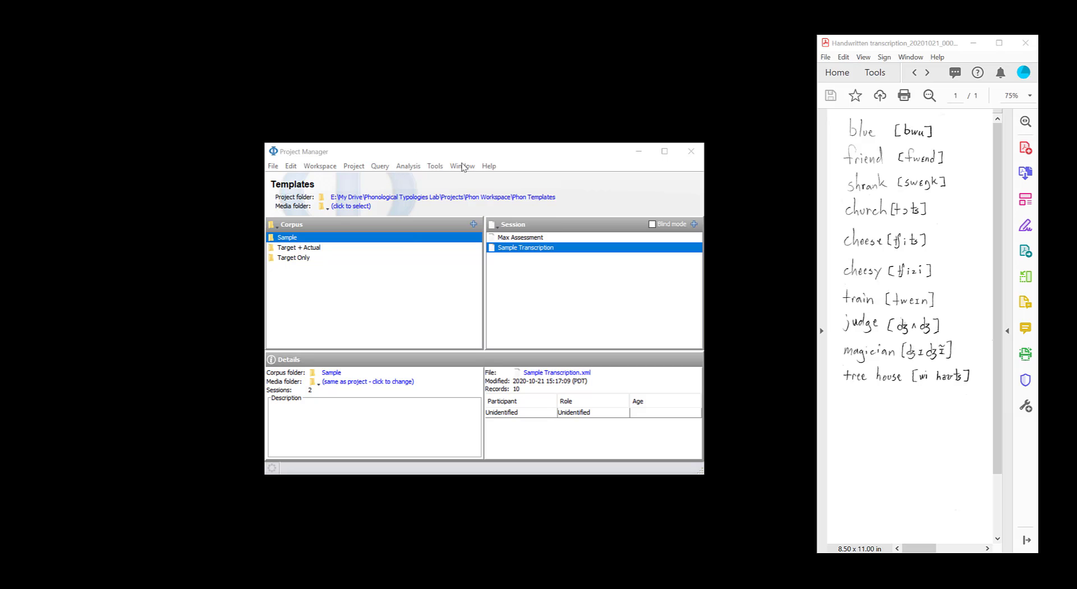
pyautogui.click(435, 168)
pyautogui.click(472, 241)
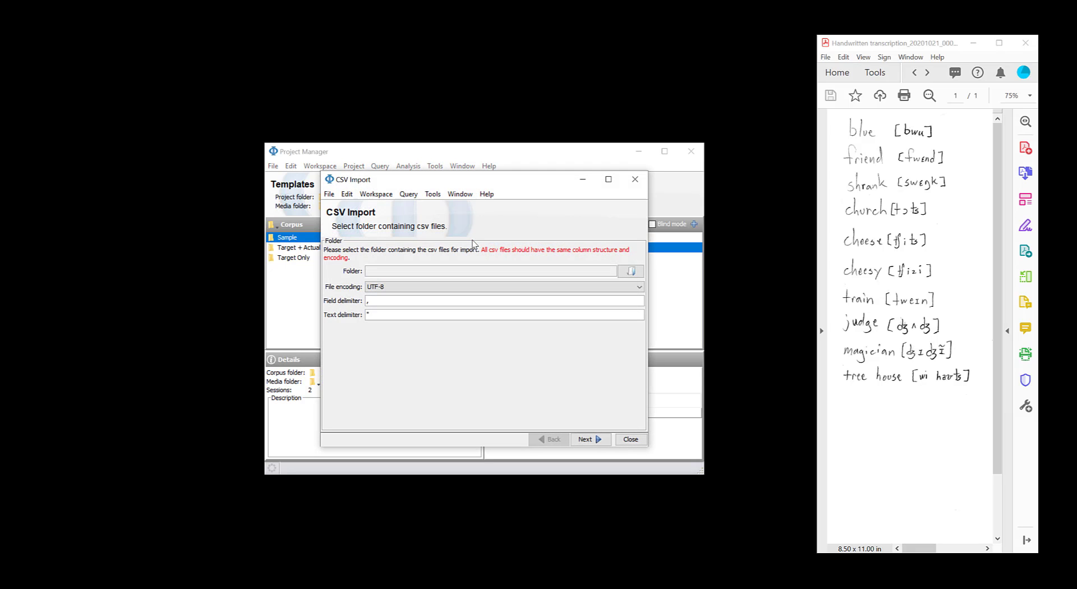
pyautogui.click(630, 270)
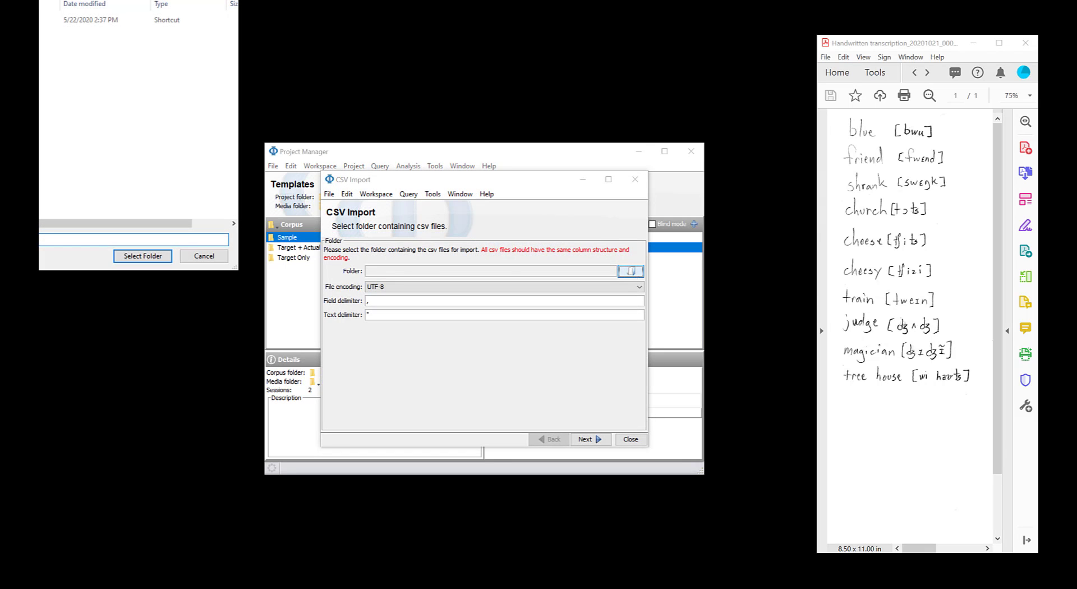
pyautogui.click(142, 256)
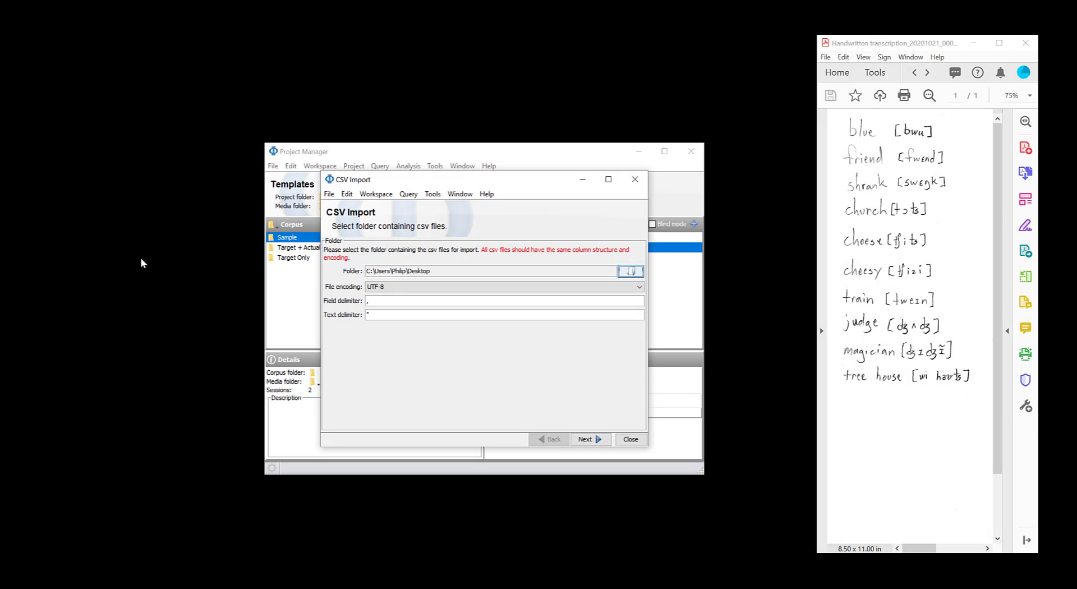
pyautogui.click(596, 440)
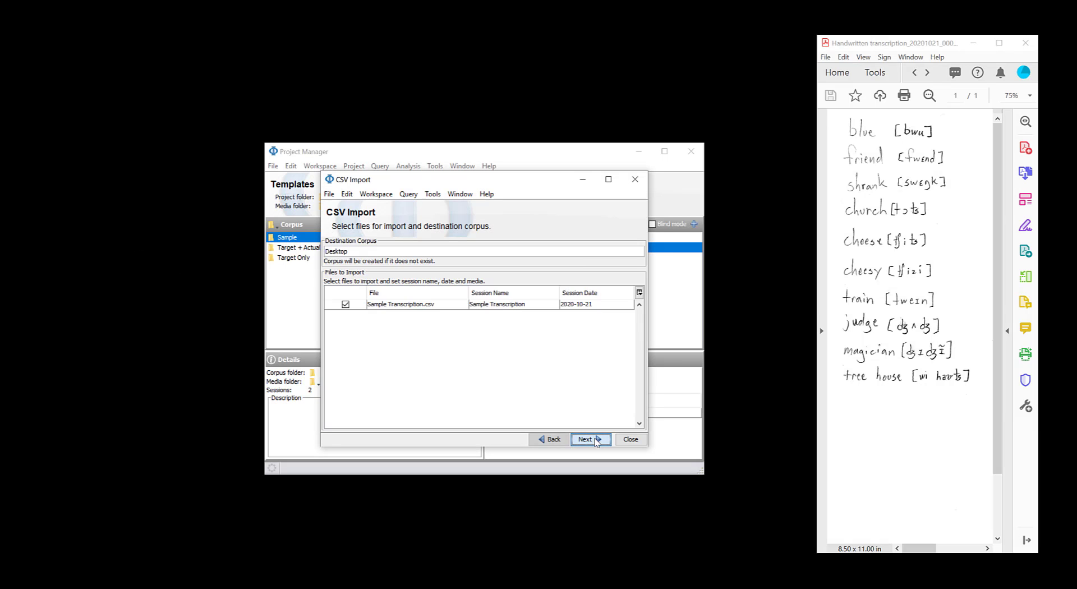
# Set the destination corpus to Sample for Sample Transcription.csv and continue without adding participants
pyautogui.doubleClick(363, 250)
pyautogui.write('J')
pyautogui.press('BackSpace')
pyautogui.write('s')
pyautogui.click(591, 440)
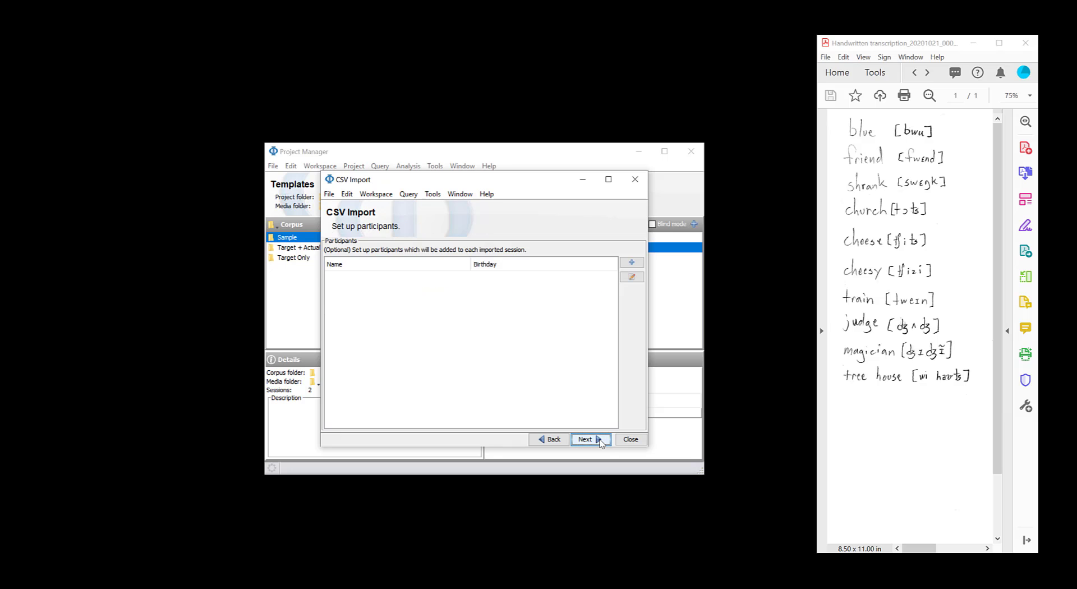
pyautogui.click(598, 443)
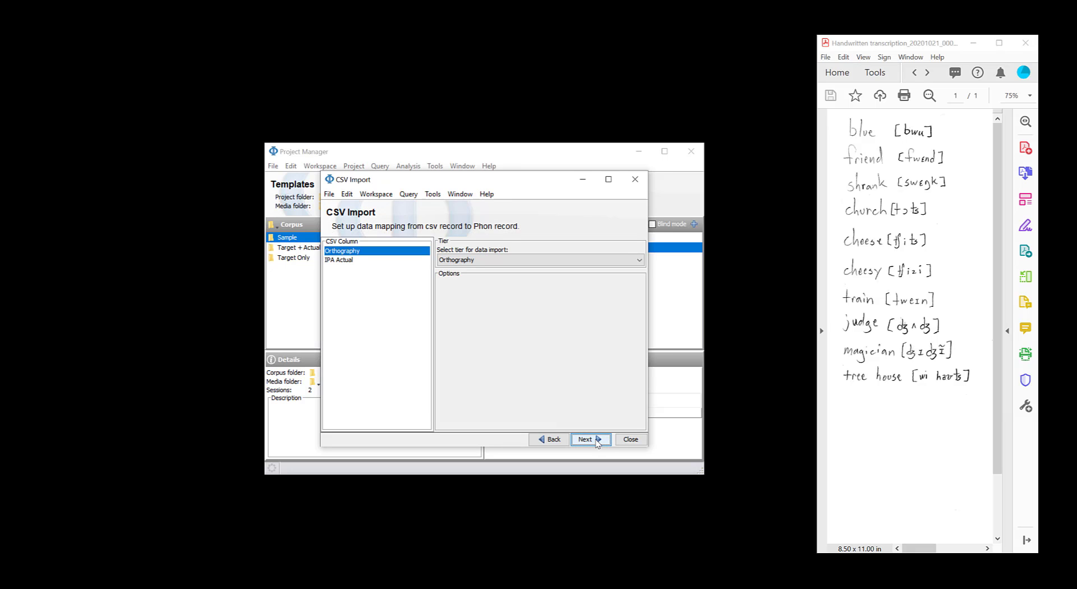
# Review the IPA Actual column's tier mapping and the available syllabifiers, keeping English (eng)
pyautogui.click(343, 260)
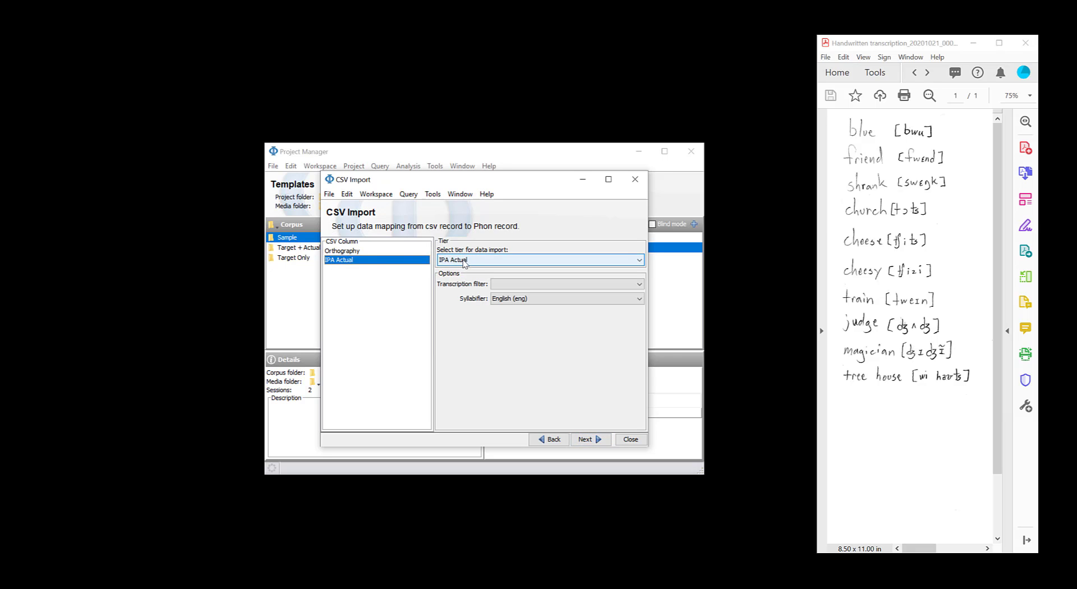
pyautogui.click(513, 300)
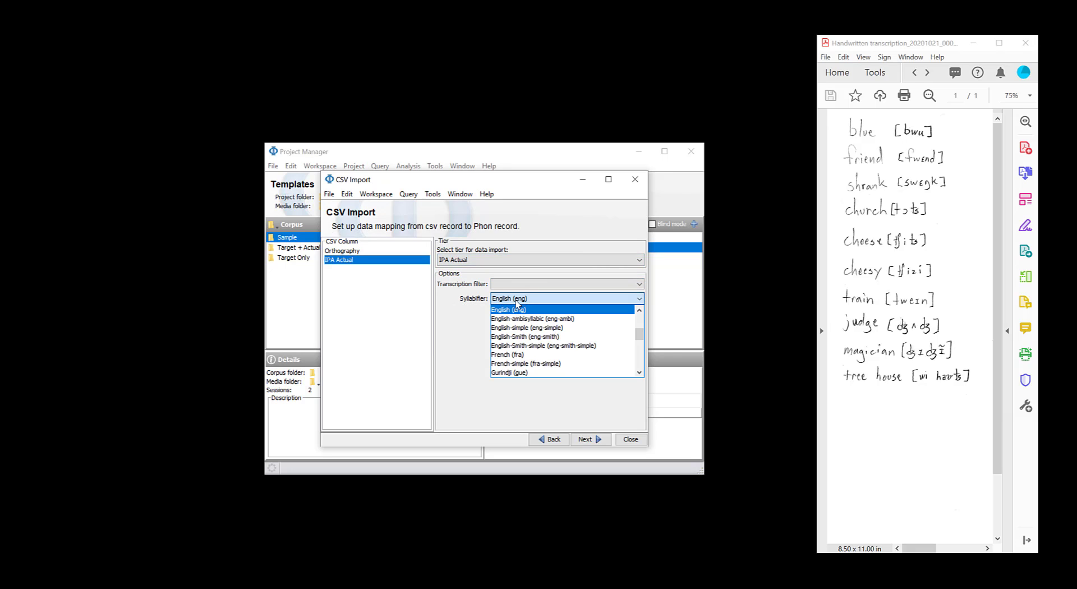
pyautogui.scroll(4, 517, 314)
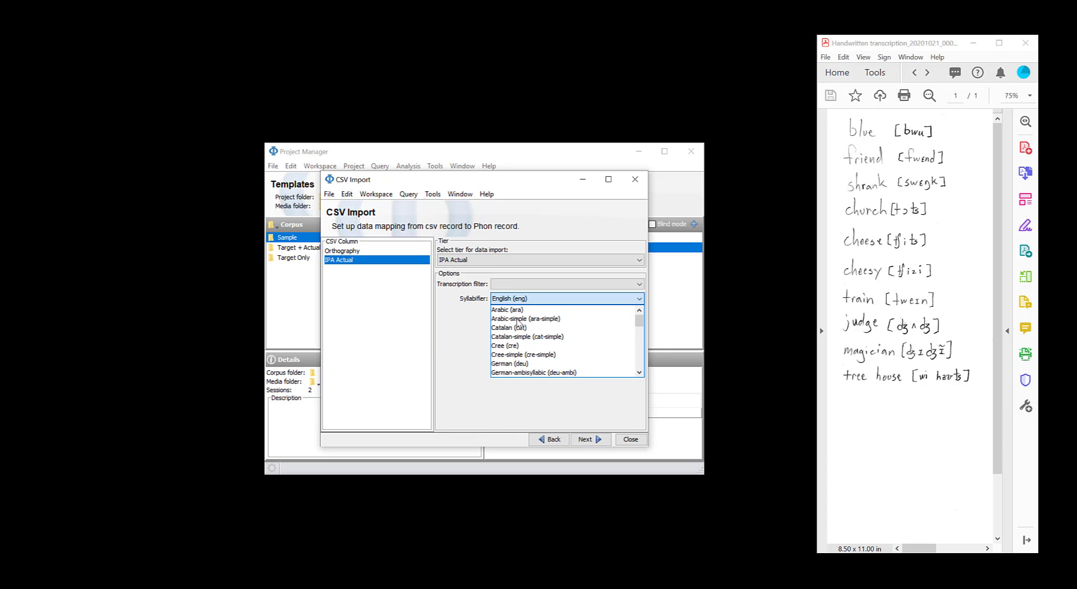
pyautogui.click(460, 341)
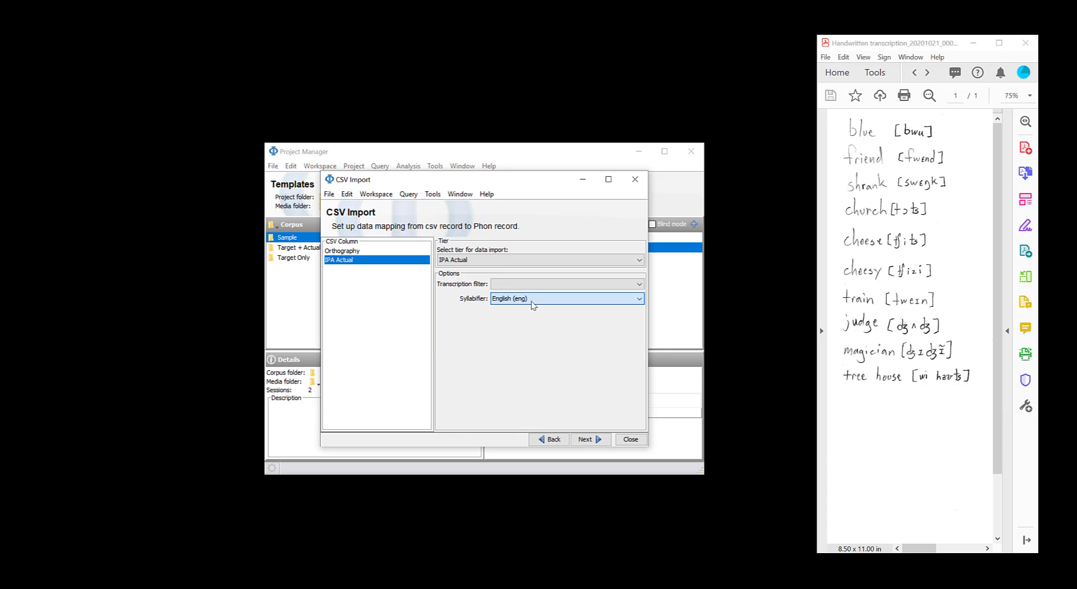
# Run the CSV import, close the wizard, and open the Sample Transcription session
pyautogui.click(589, 441)
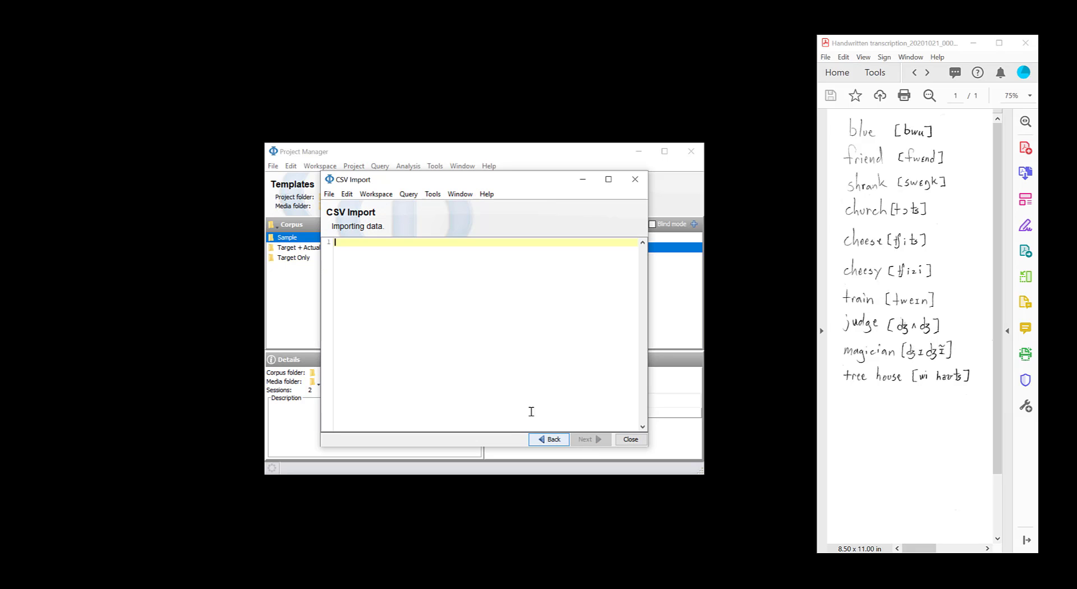
pyautogui.click(630, 439)
pyautogui.doubleClick(554, 248)
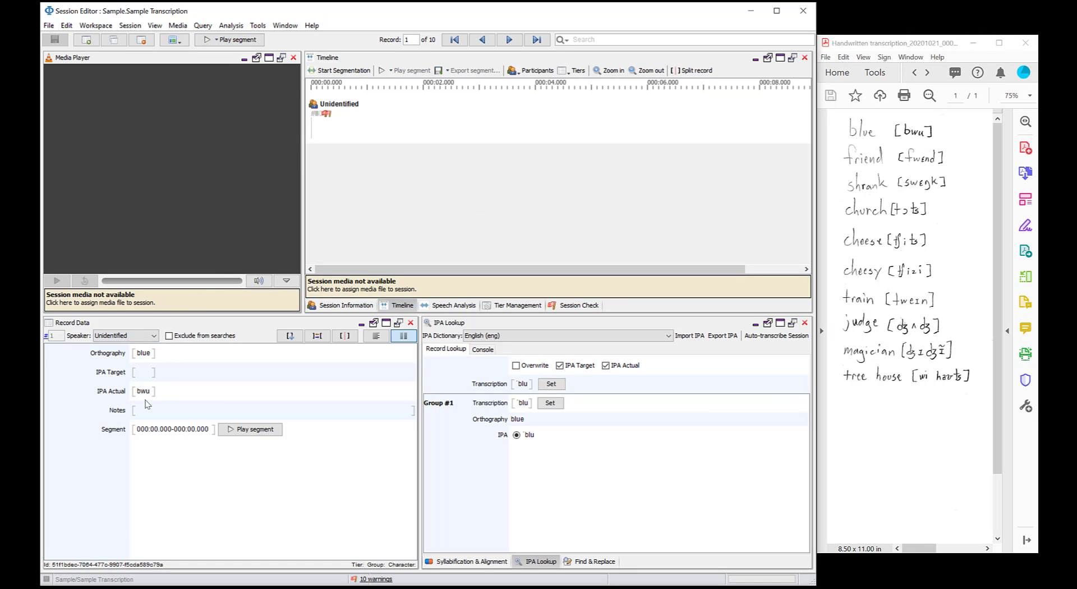
# Step forward through the session's records to check the imported Orthography and IPA Actual tiers, returning to record 1
pyautogui.click(509, 40)
pyautogui.click(510, 40)
pyautogui.click(510, 40)
pyautogui.click(511, 41)
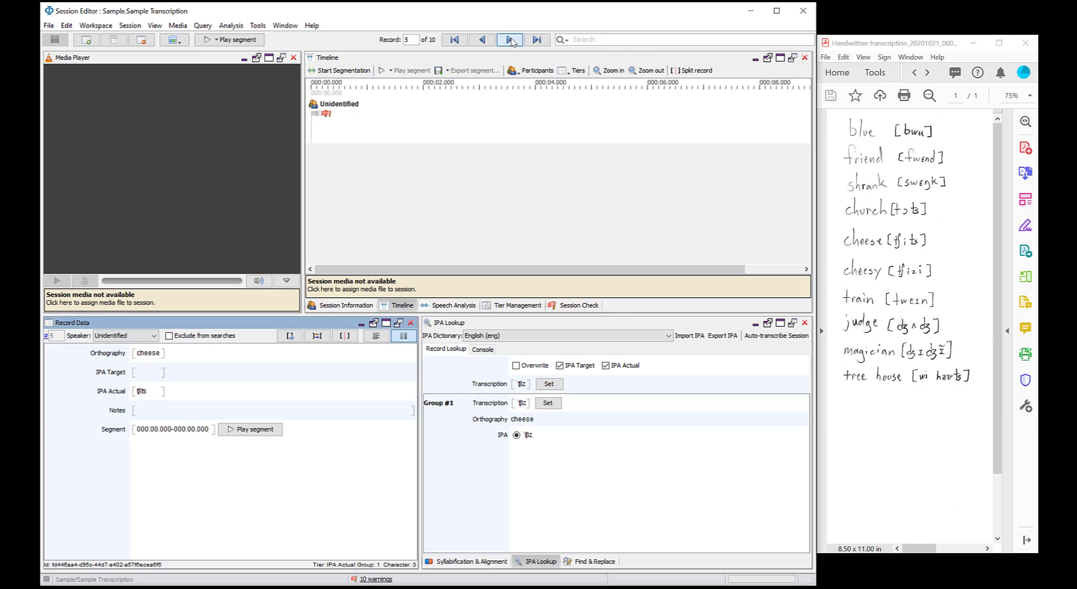
pyautogui.click(510, 40)
pyautogui.click(510, 40)
pyautogui.click(510, 40)
pyautogui.click(480, 40)
pyautogui.click(481, 40)
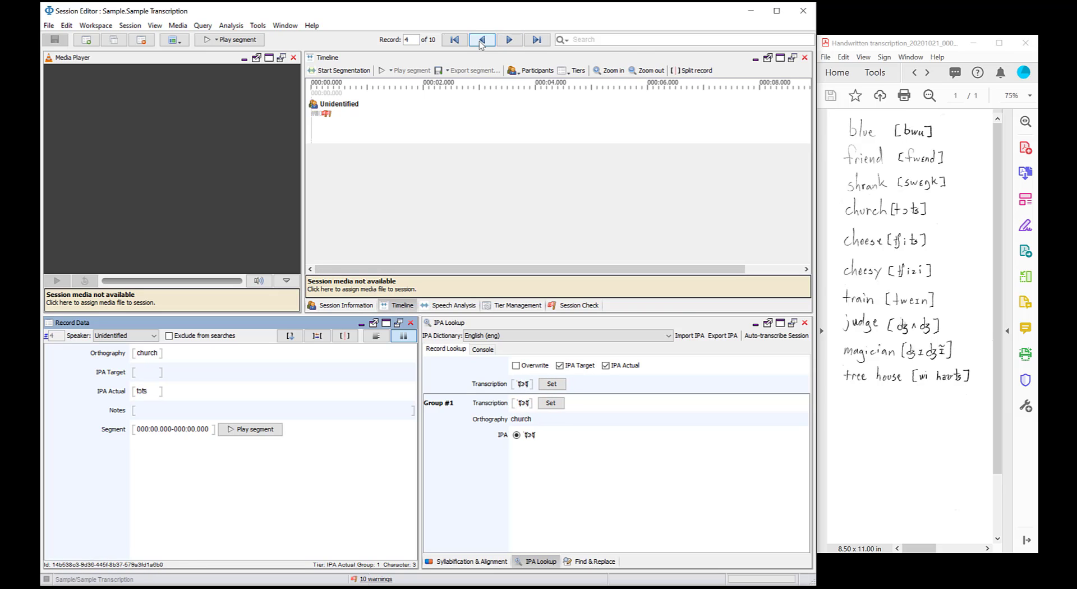
pyautogui.click(481, 40)
pyautogui.click(480, 41)
pyautogui.click(481, 41)
pyautogui.click(480, 40)
pyautogui.click(480, 41)
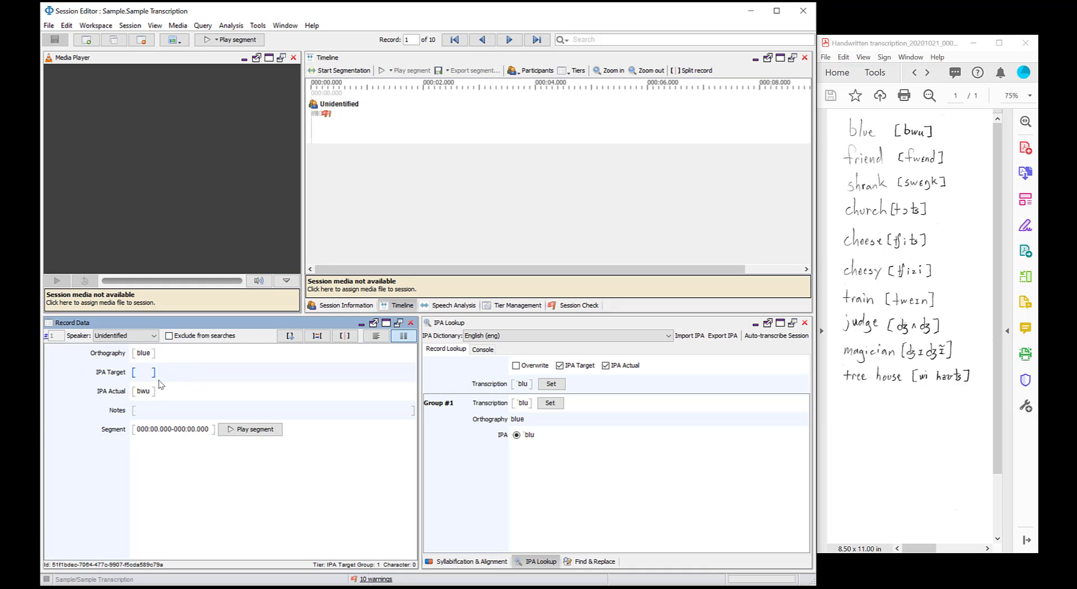
# Open the Automatic Transcription settings for the session
pyautogui.click(763, 338)
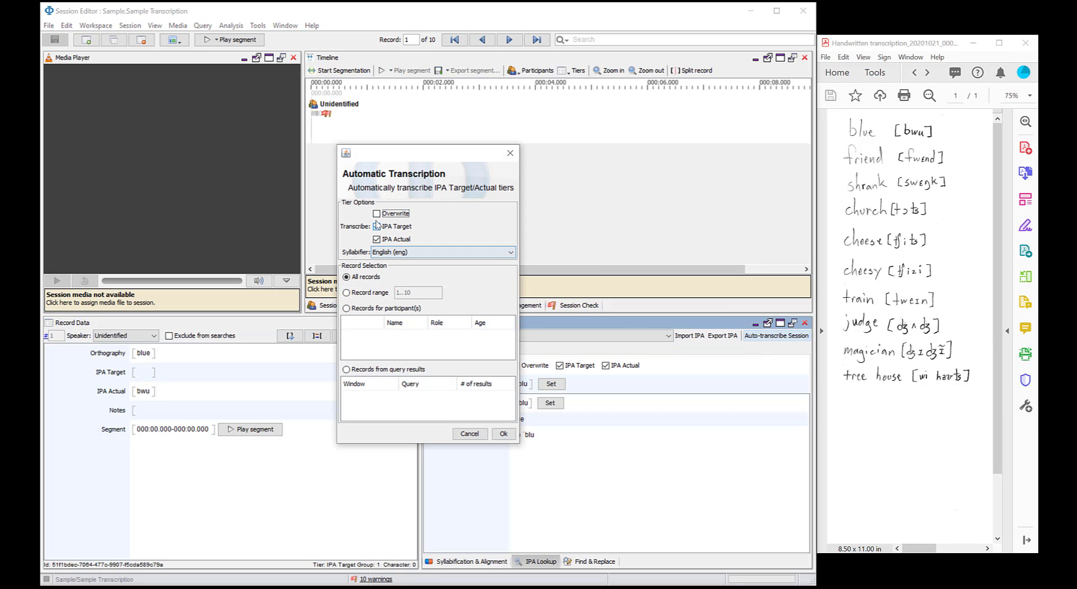